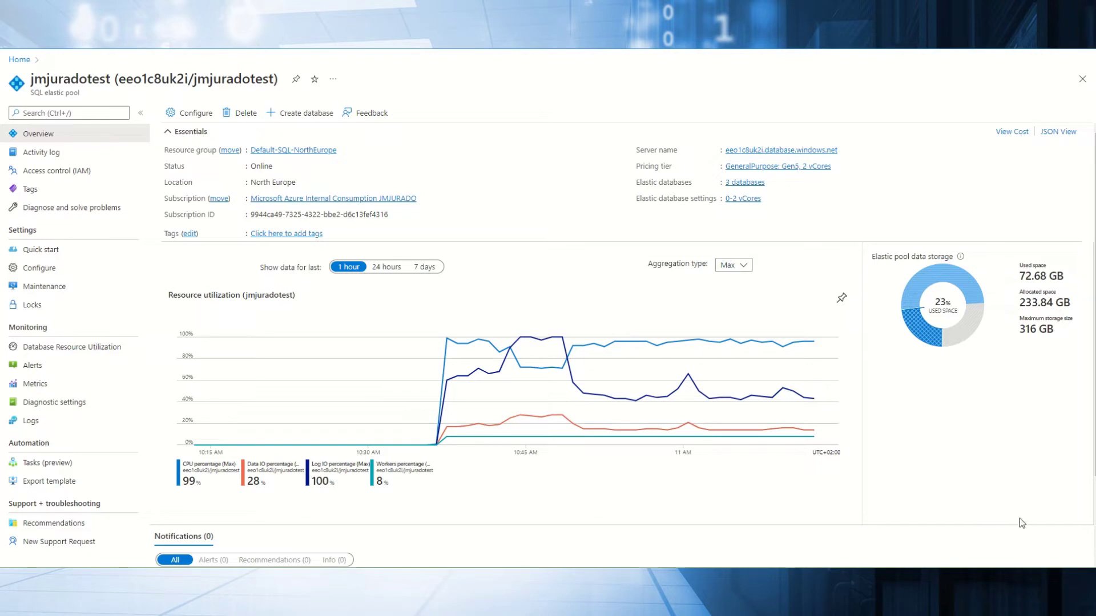
- Examine the elastic pool's service tier, compute and storage configuration, and look at its database resource utilization
{"action": "left_click", "coordinate": [740, 169]}
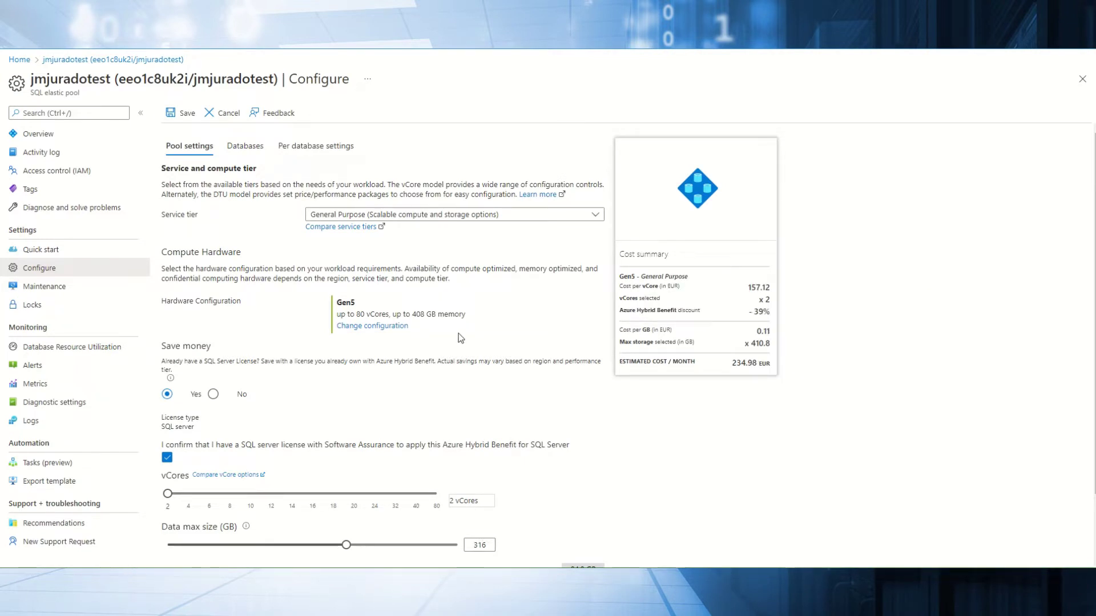
{"action": "scroll", "coordinate": [505, 439], "scroll_direction": "down", "scroll_amount": 2}
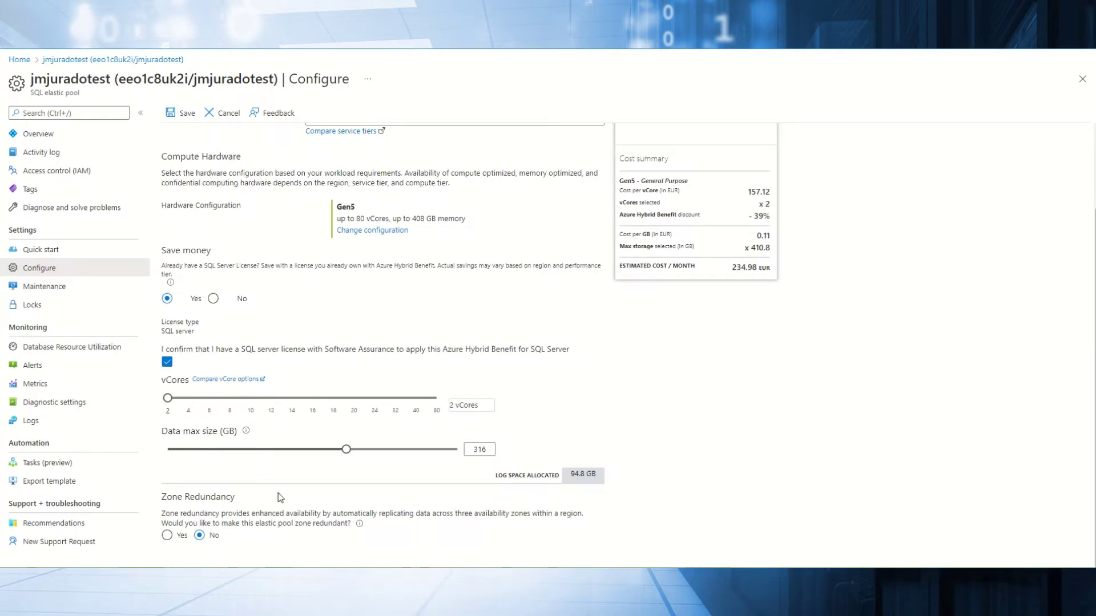
{"action": "scroll", "coordinate": [333, 337], "scroll_direction": "up", "scroll_amount": 2}
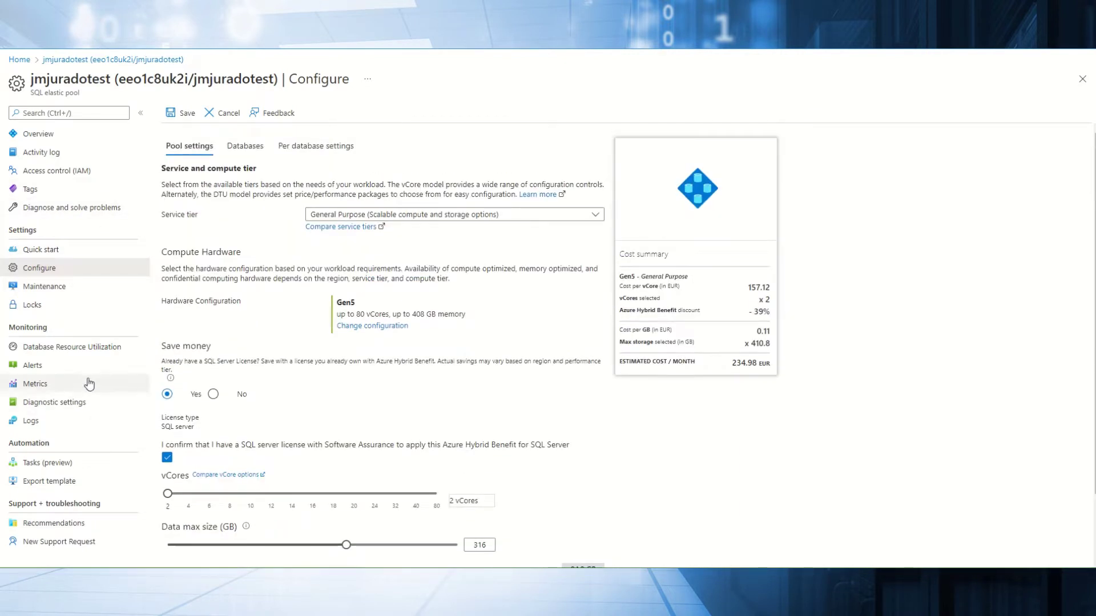
{"action": "left_click", "coordinate": [71, 347]}
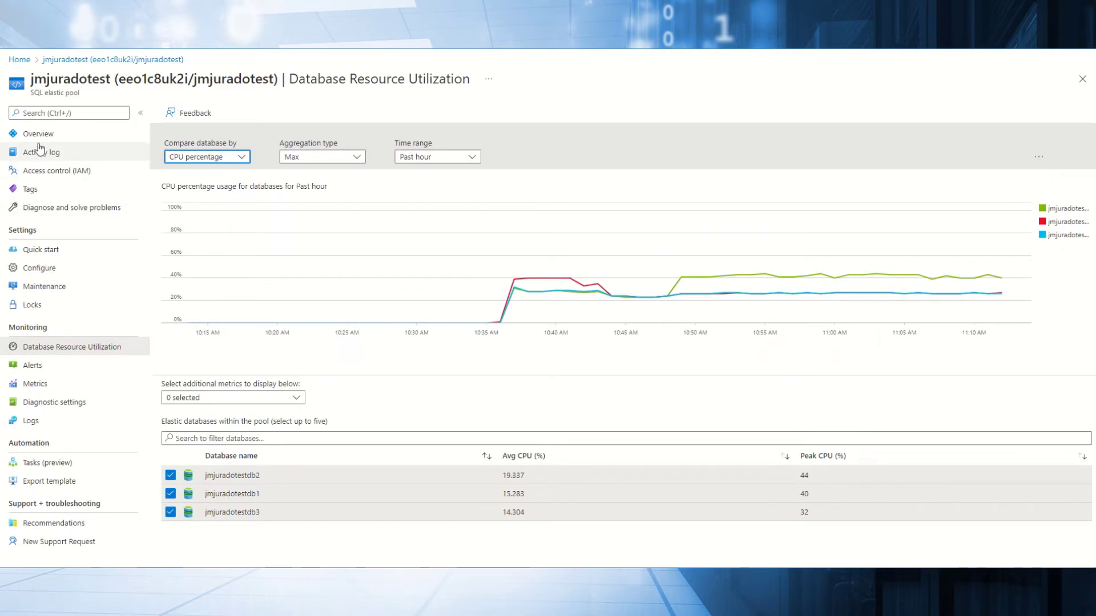
- Review the per-database vCore settings and the list of databases in the elastic pool's configuration
{"action": "left_click", "coordinate": [36, 268]}
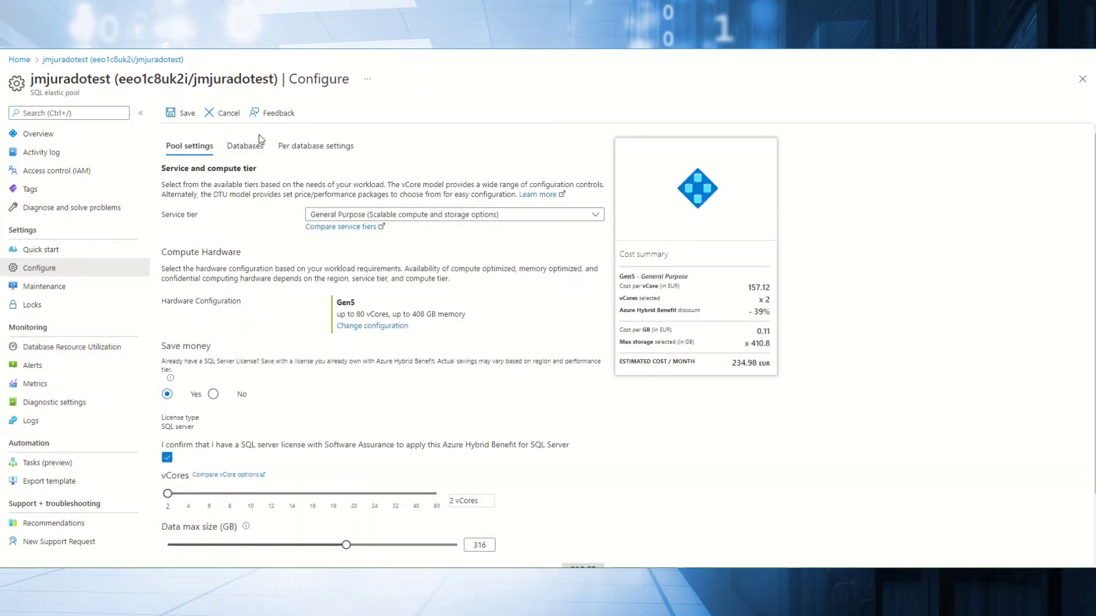
{"action": "left_click", "coordinate": [287, 152]}
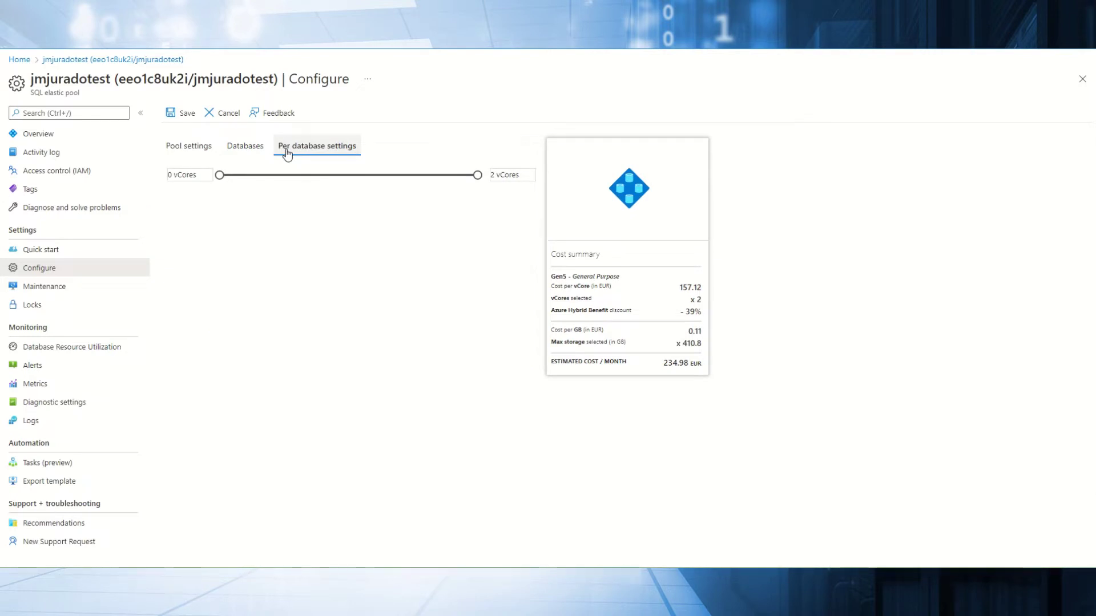
{"action": "left_click", "coordinate": [254, 148]}
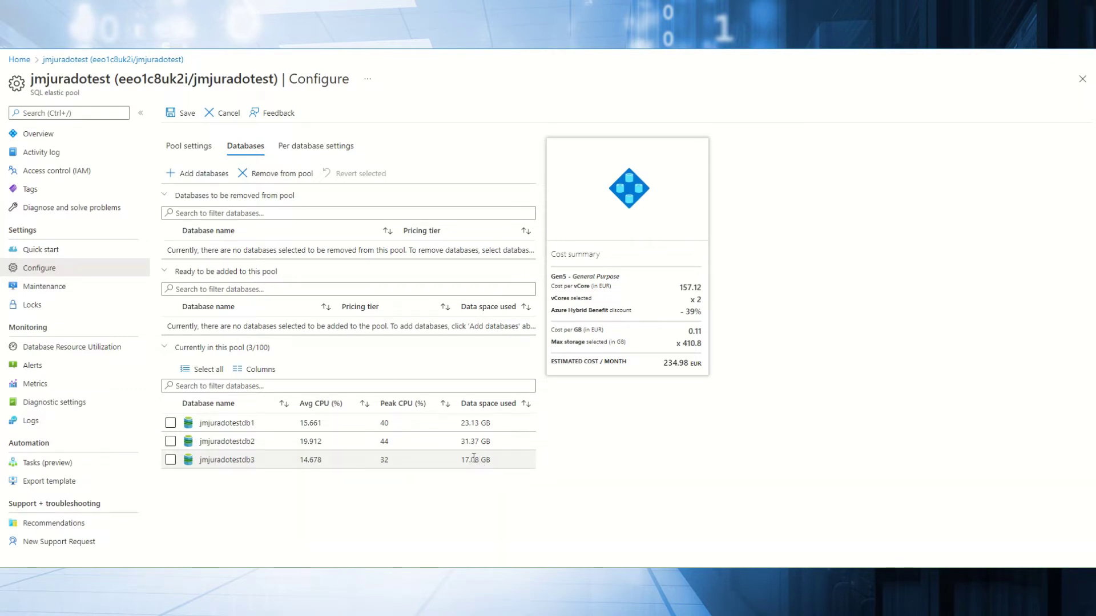
{"action": "left_click", "coordinate": [173, 153]}
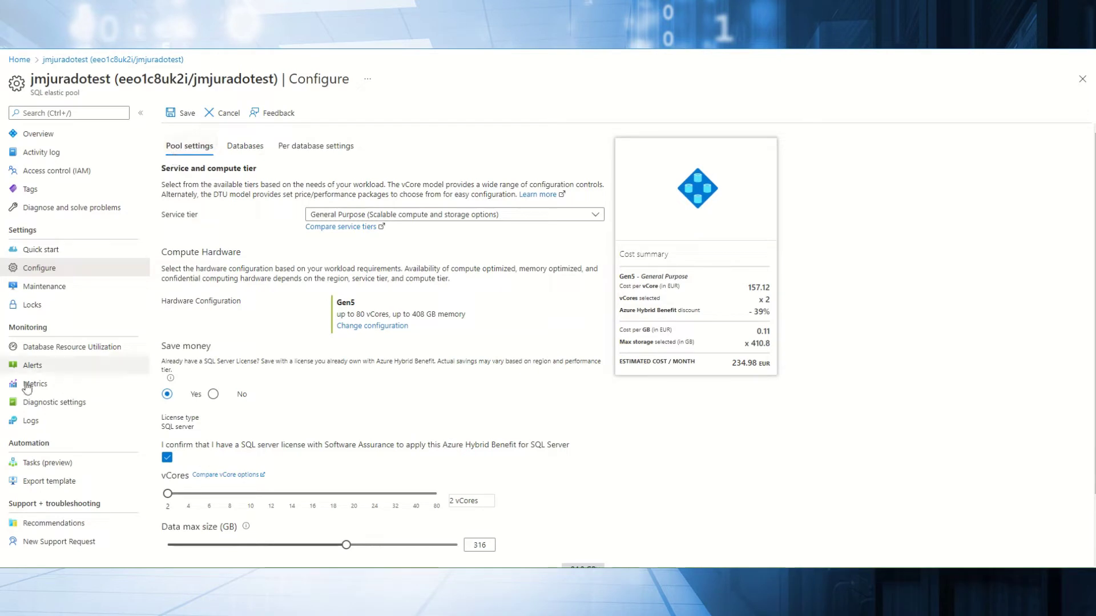
- Examine the per-database CPU usage and available comparison metrics, and view the pool's overall resource utilization chart in Metrics
{"action": "left_click", "coordinate": [26, 350]}
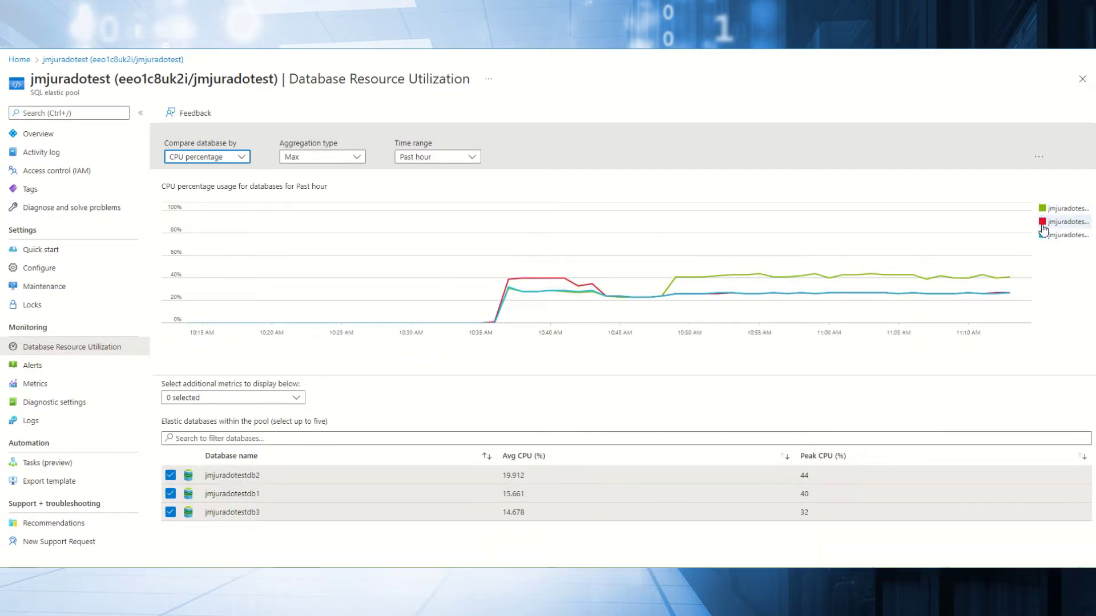
{"action": "left_click", "coordinate": [206, 159]}
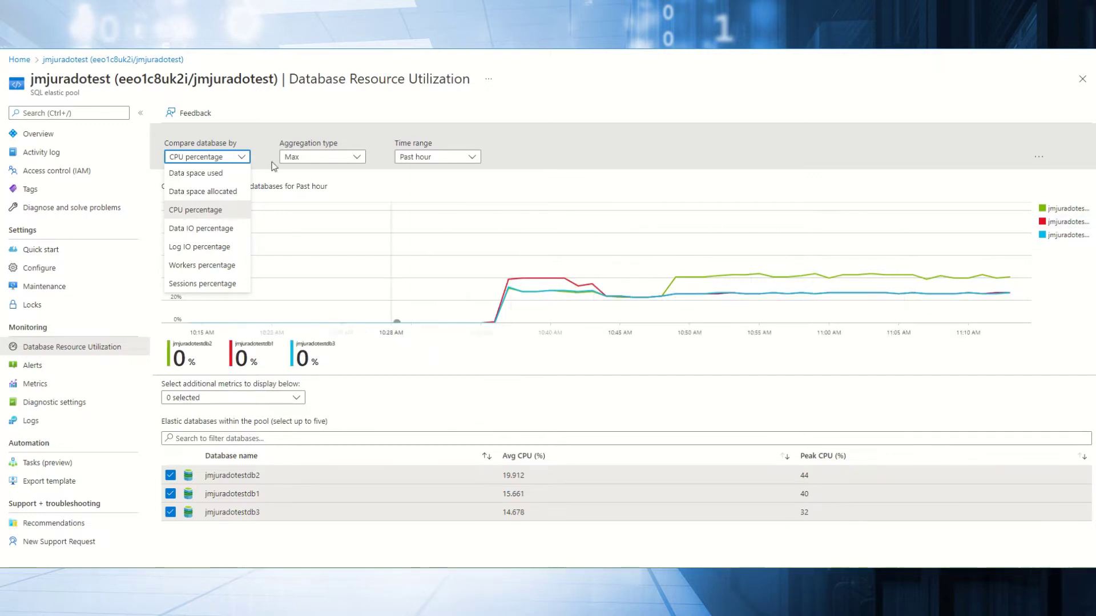
{"action": "left_click", "coordinate": [47, 139]}
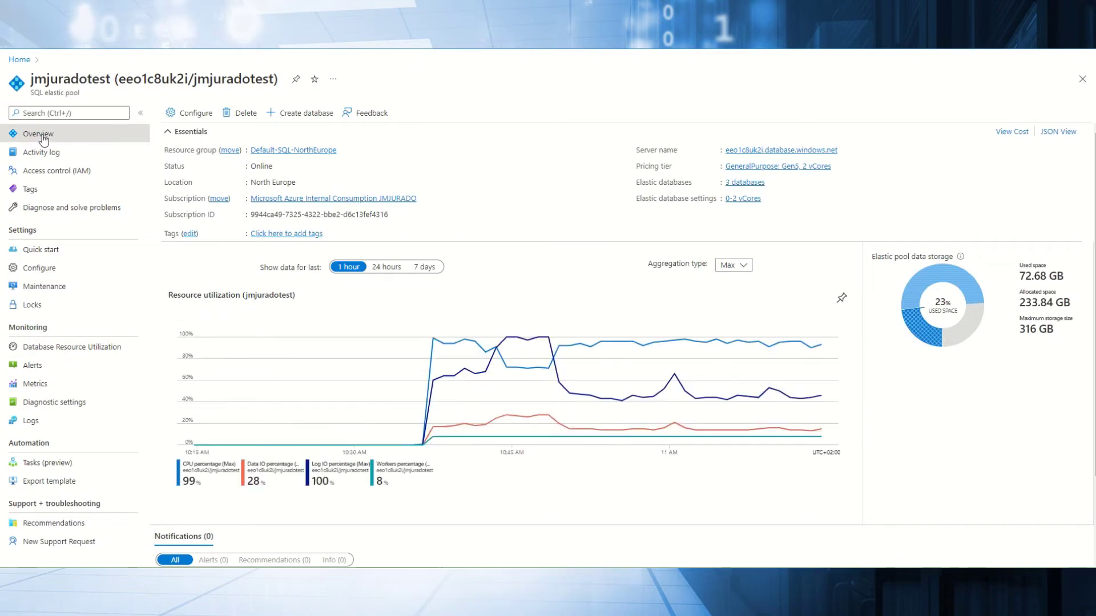
{"action": "left_click", "coordinate": [385, 364]}
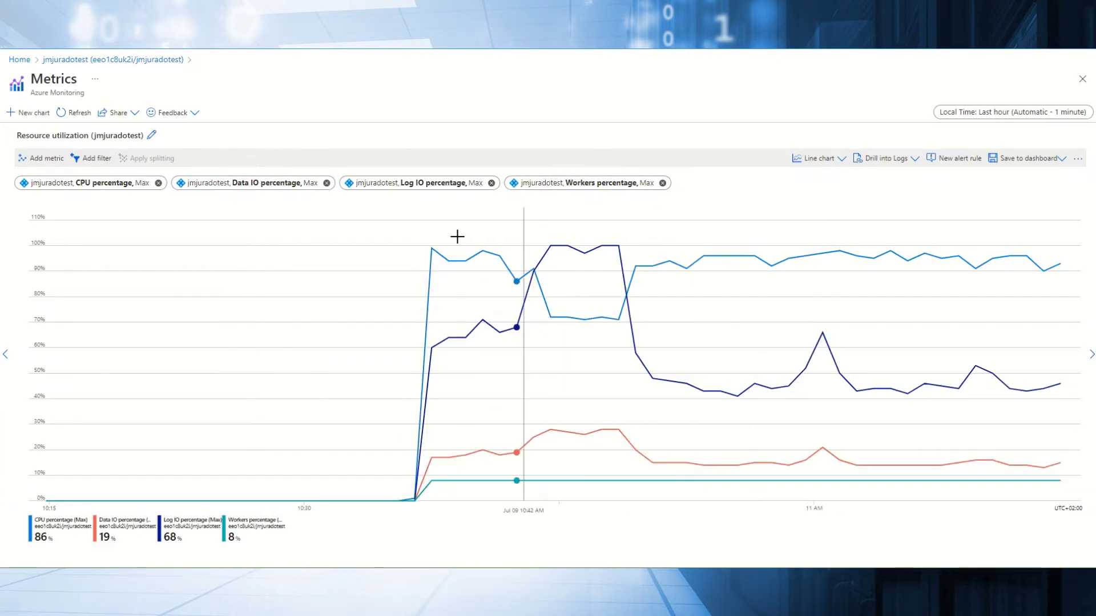
{"action": "left_click", "coordinate": [80, 62]}
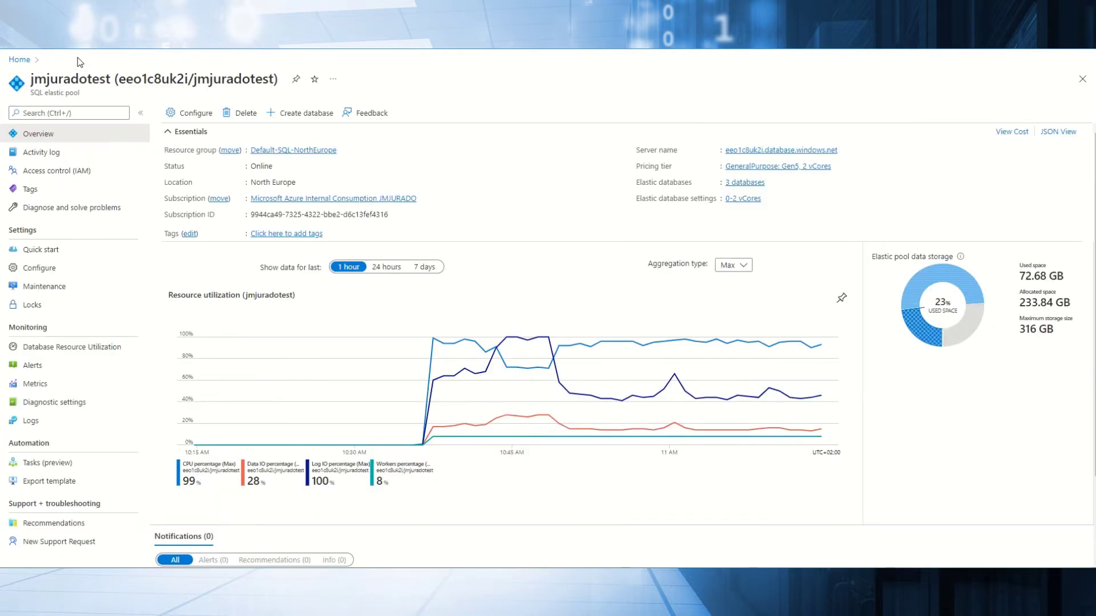
- Compare the pool's databases by Log IO percentage in the database resource utilization chart
{"action": "left_click", "coordinate": [91, 348]}
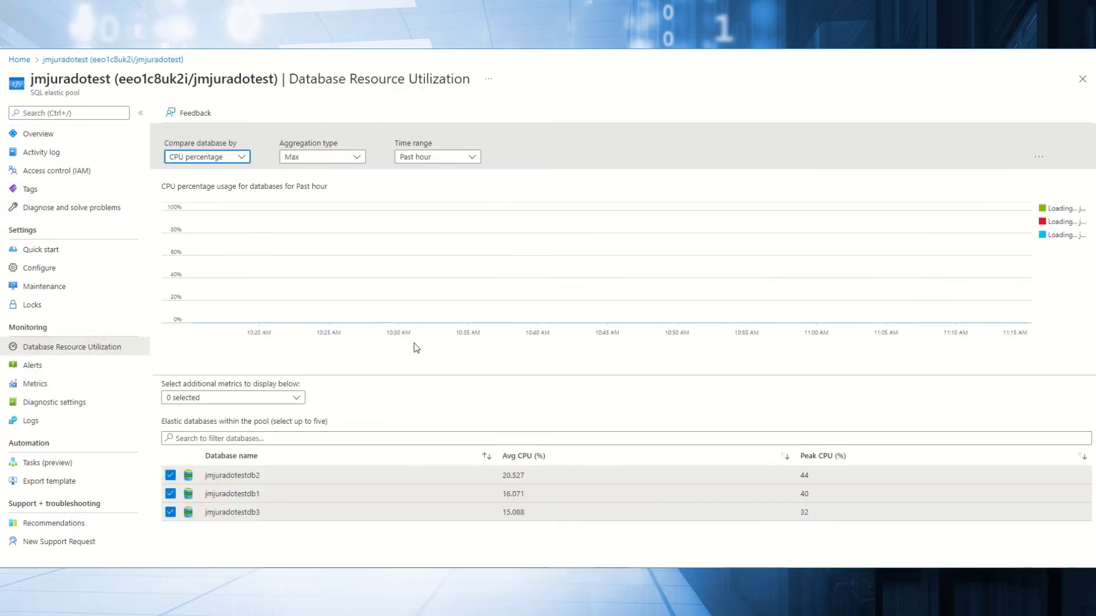
{"action": "left_click", "coordinate": [472, 281]}
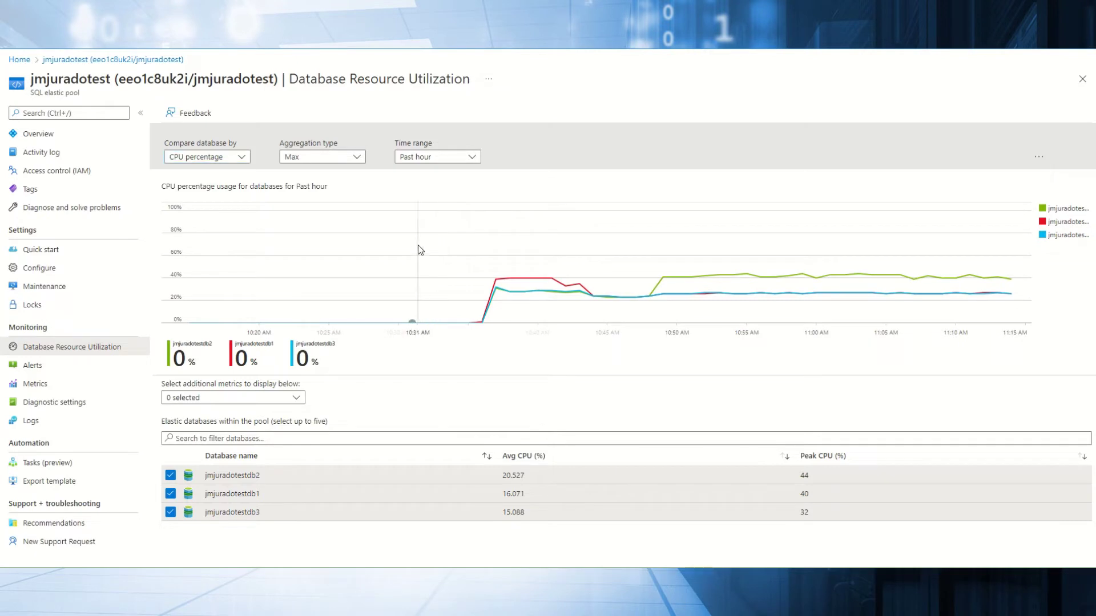
{"action": "left_click", "coordinate": [197, 158]}
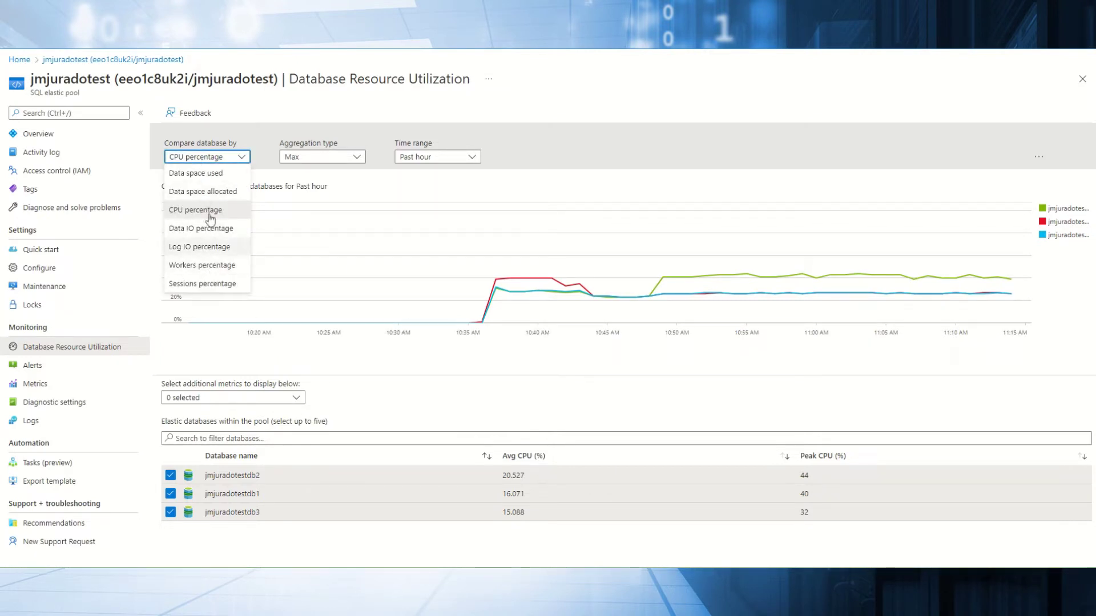
{"action": "left_click", "coordinate": [199, 251]}
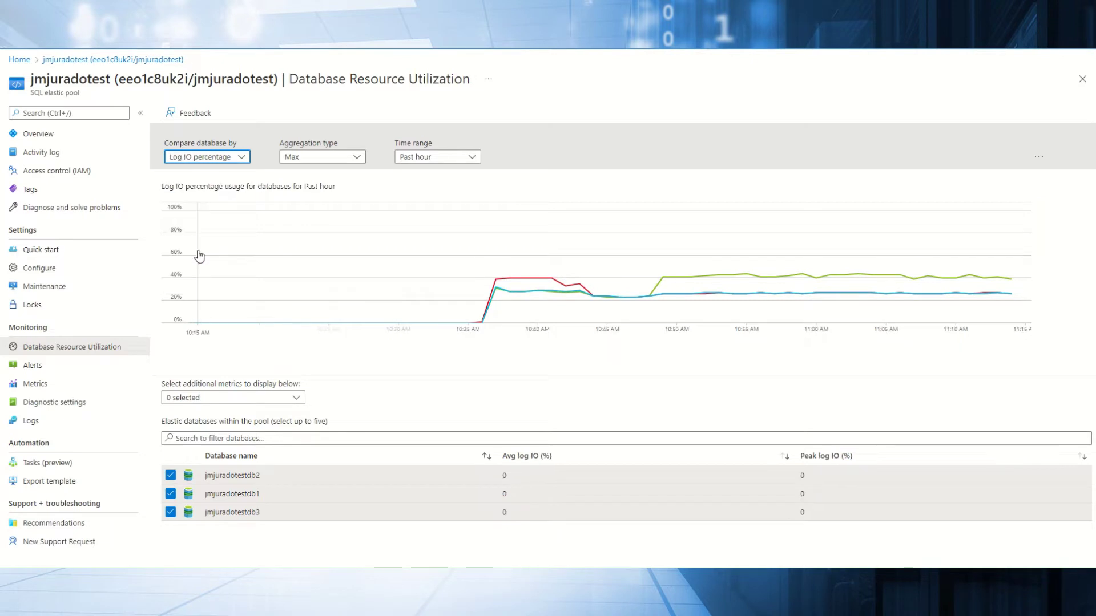
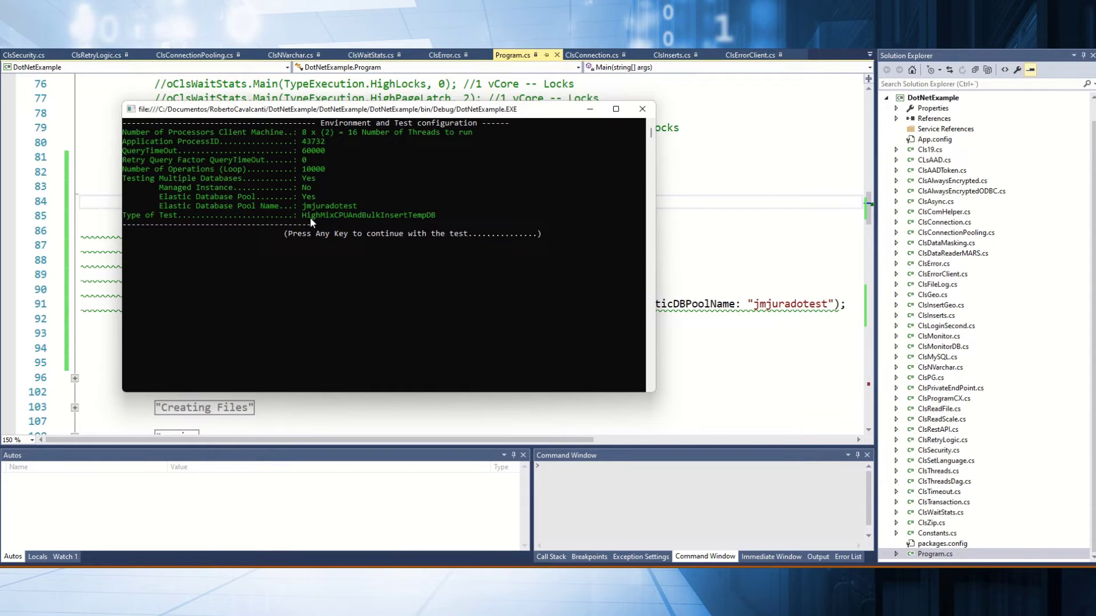
- Continue the HighMixCPUAndBulkInsertTempDB test through its pauses, checking the retrieved list of pool databases before starting the worker threads
{"action": "key", "text": "Return"}
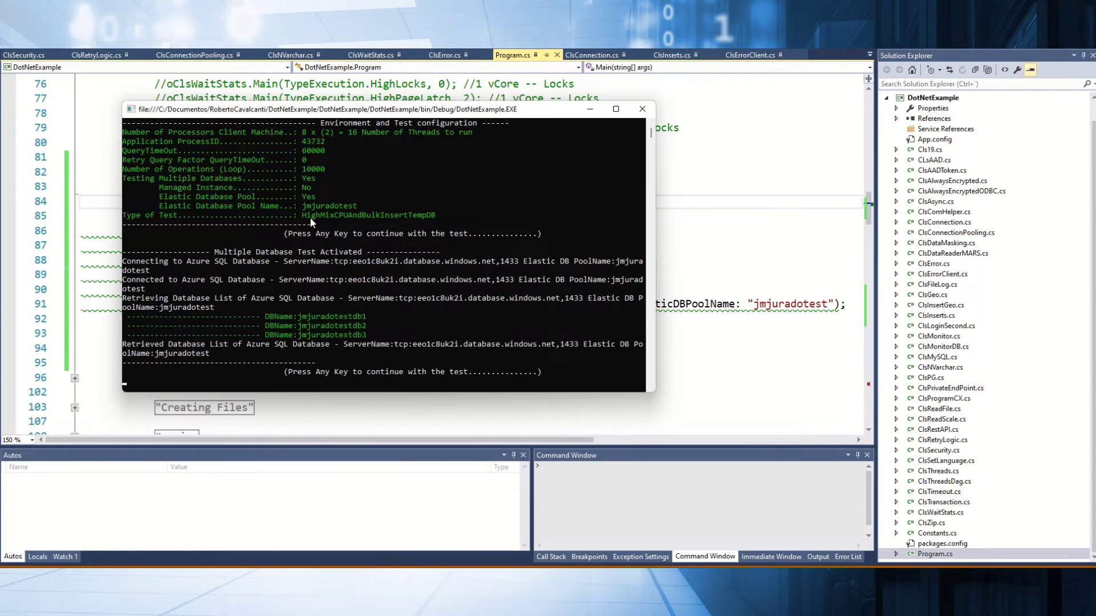
{"action": "left_click", "coordinate": [615, 108]}
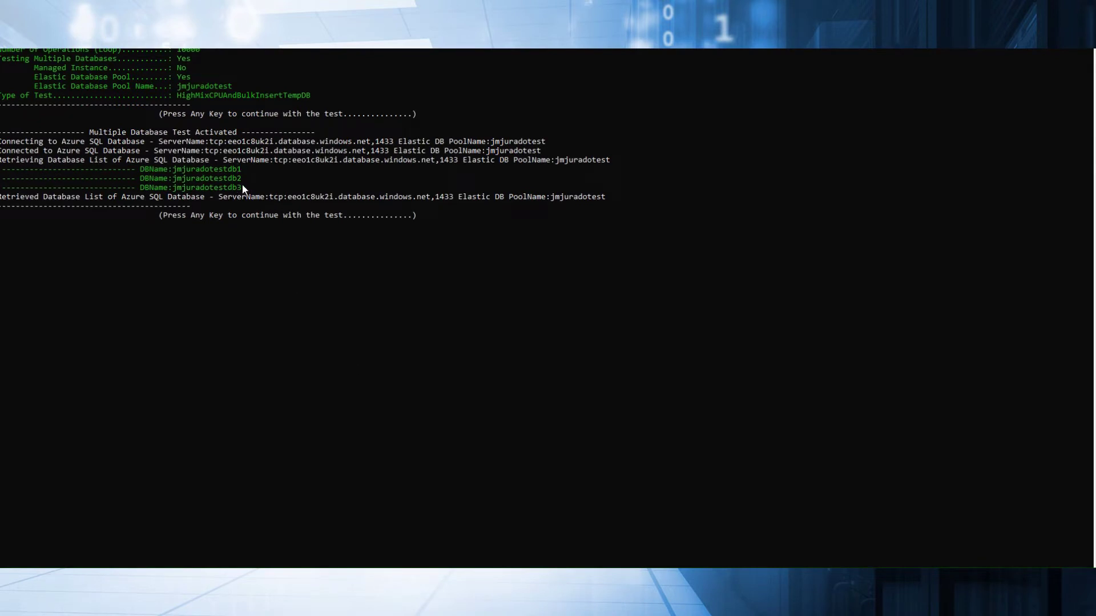
{"action": "left_click_drag", "start_coordinate": [246, 191], "coordinate": [2, 174]}
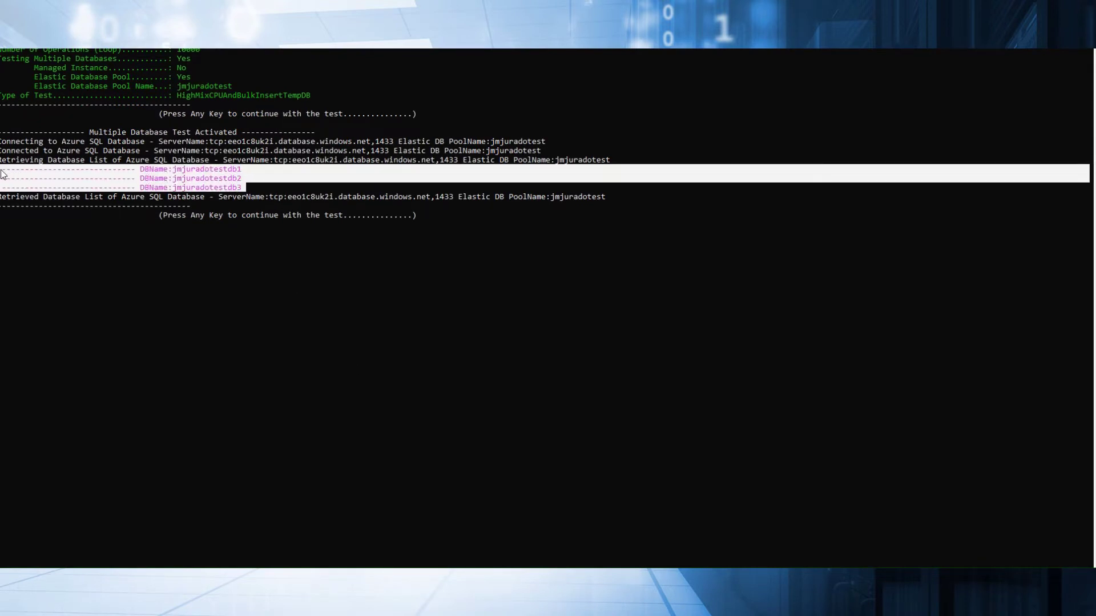
{"action": "right_click", "coordinate": [432, 322]}
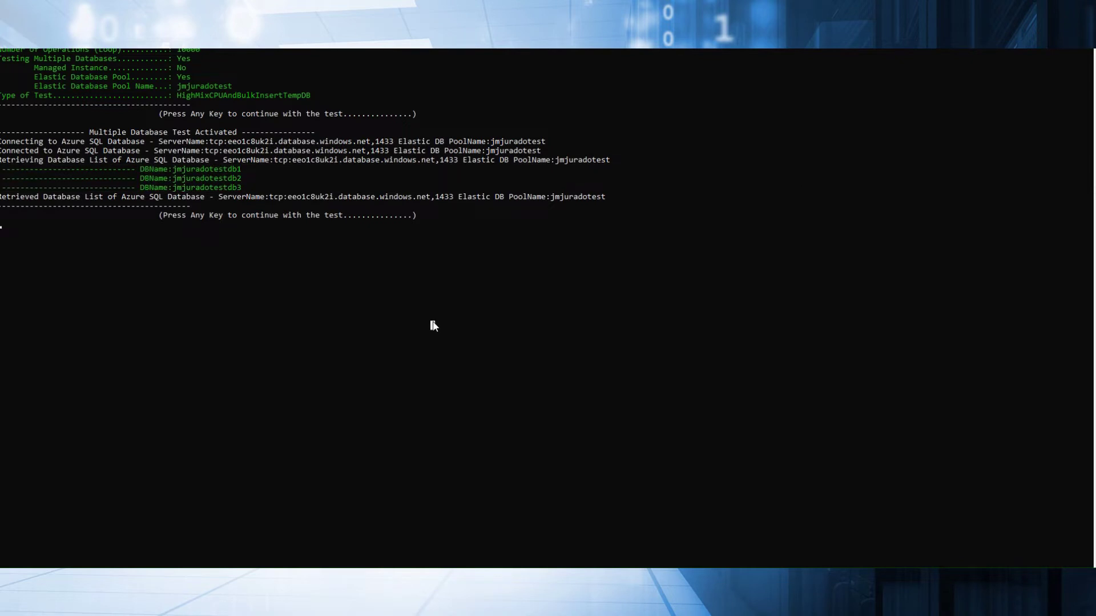
{"action": "key", "text": "Return"}
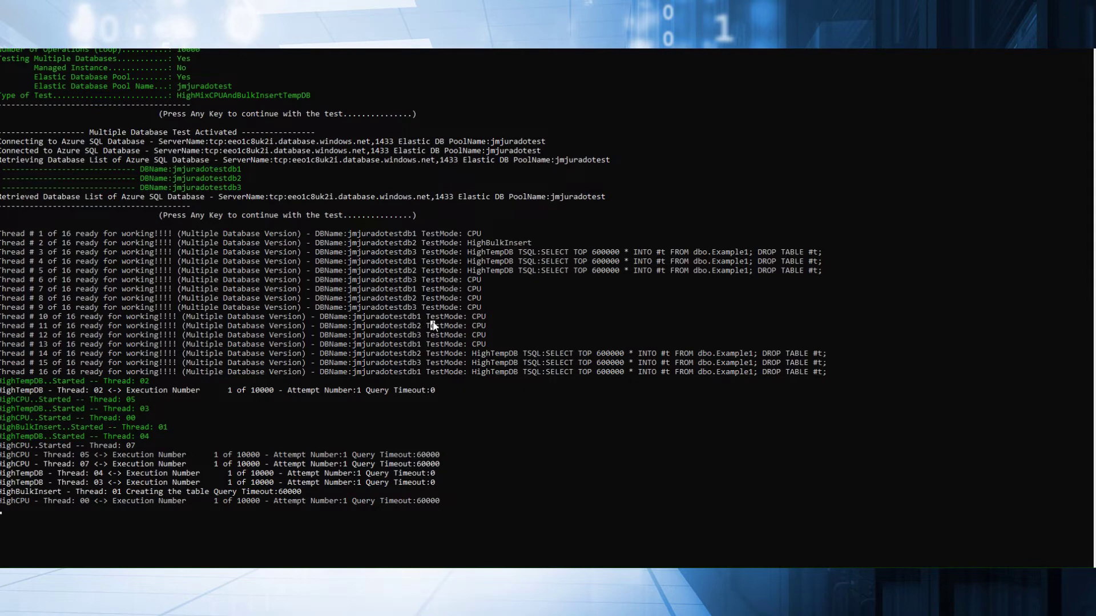
{"action": "left_click", "coordinate": [432, 325]}
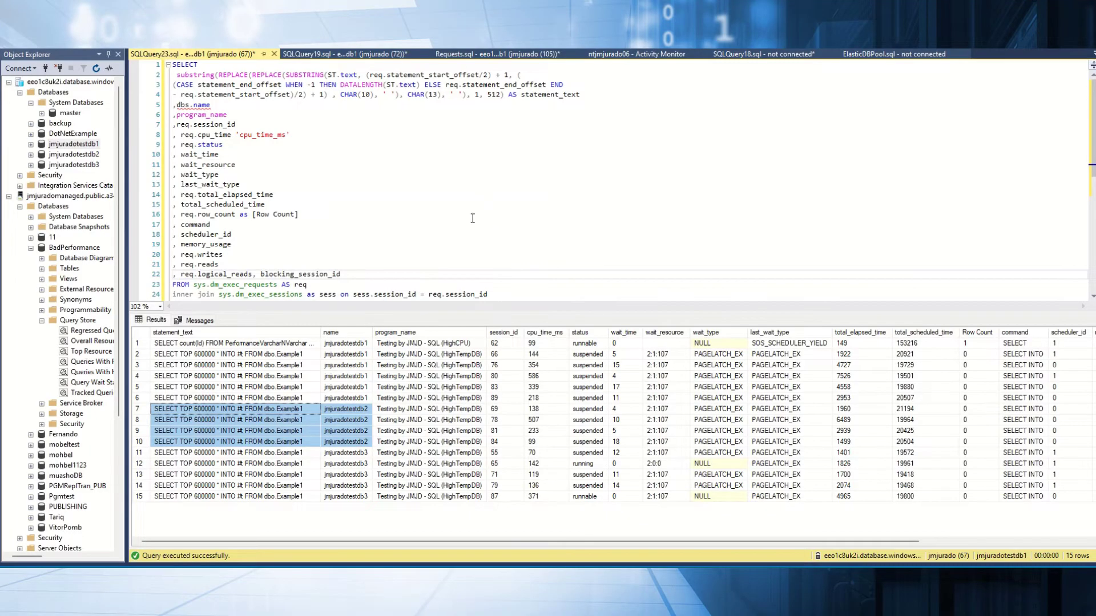
- Rerun the active requests query in SQL Server Management Studio and examine the wait resource, total elapsed time and total scheduled time columns
{"action": "left_click", "coordinate": [401, 197]}
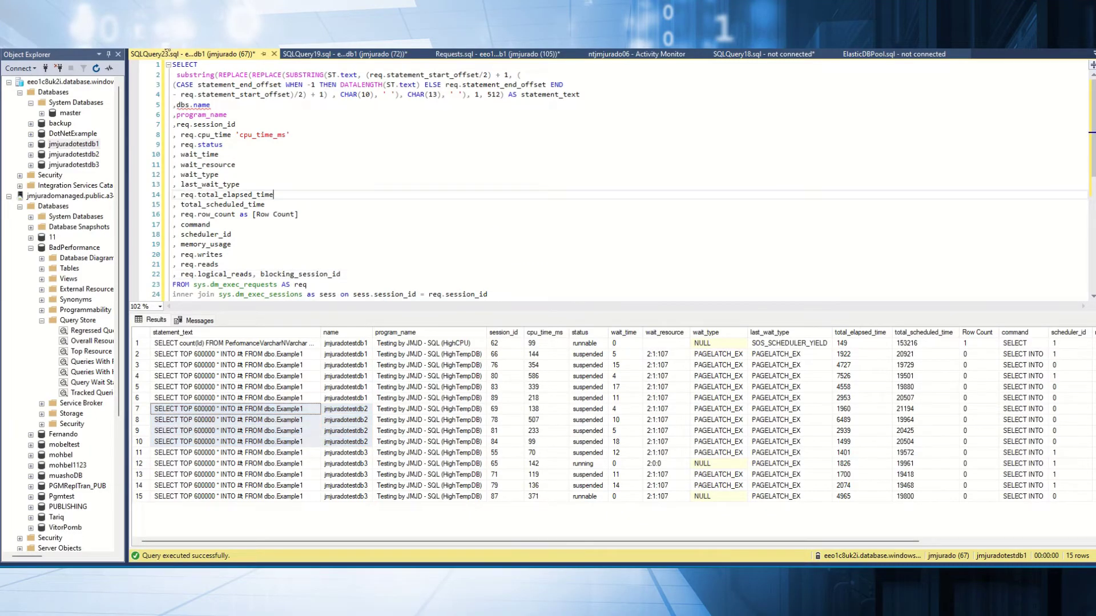
{"action": "left_click", "coordinate": [167, 50]}
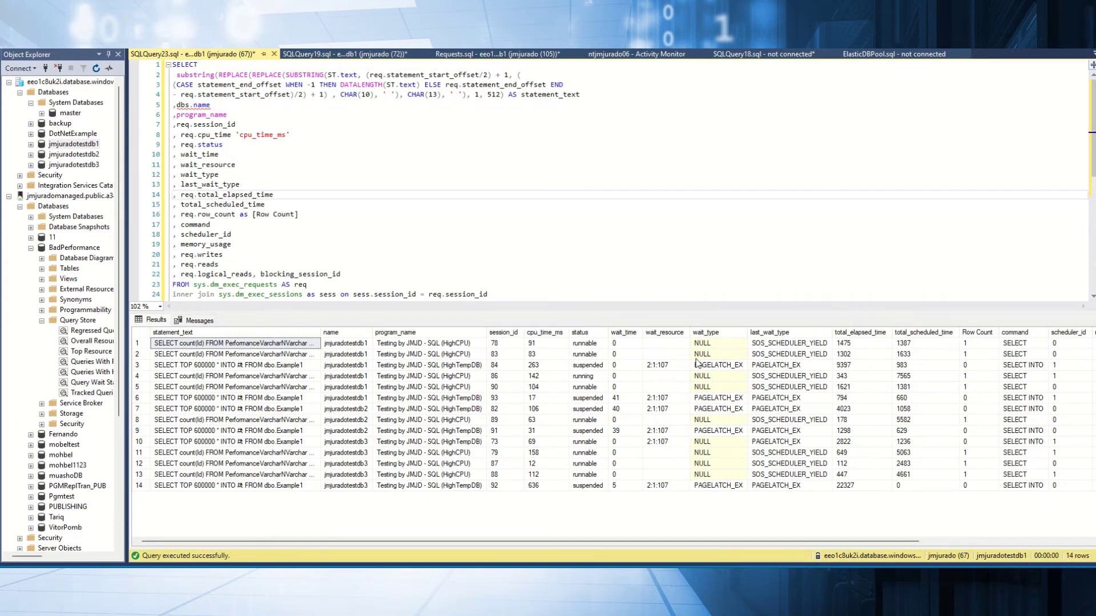
{"action": "left_click", "coordinate": [678, 369]}
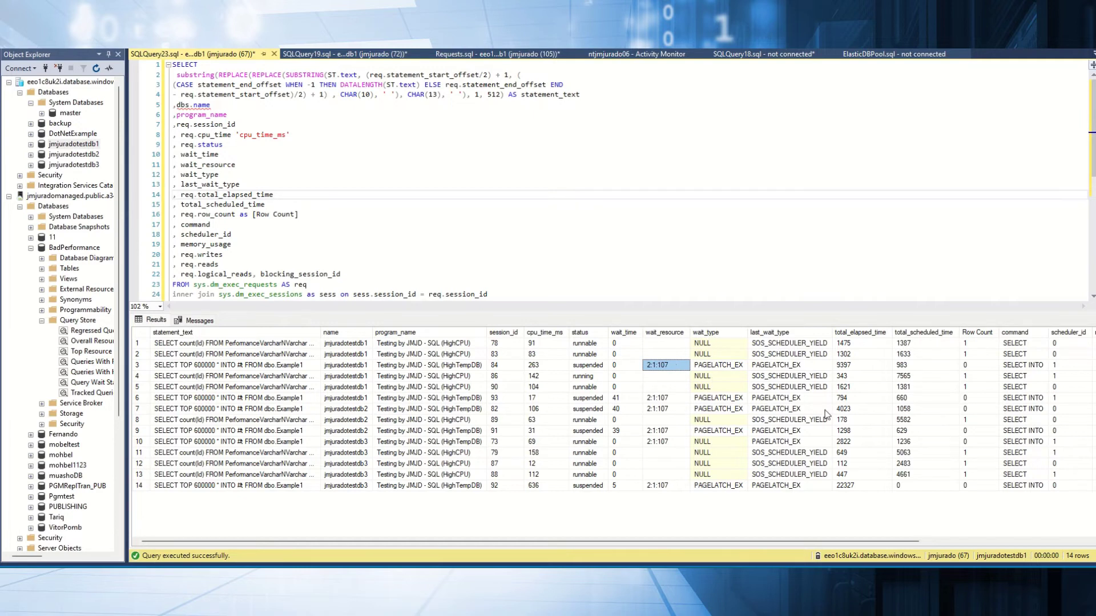
{"action": "left_click", "coordinate": [878, 372]}
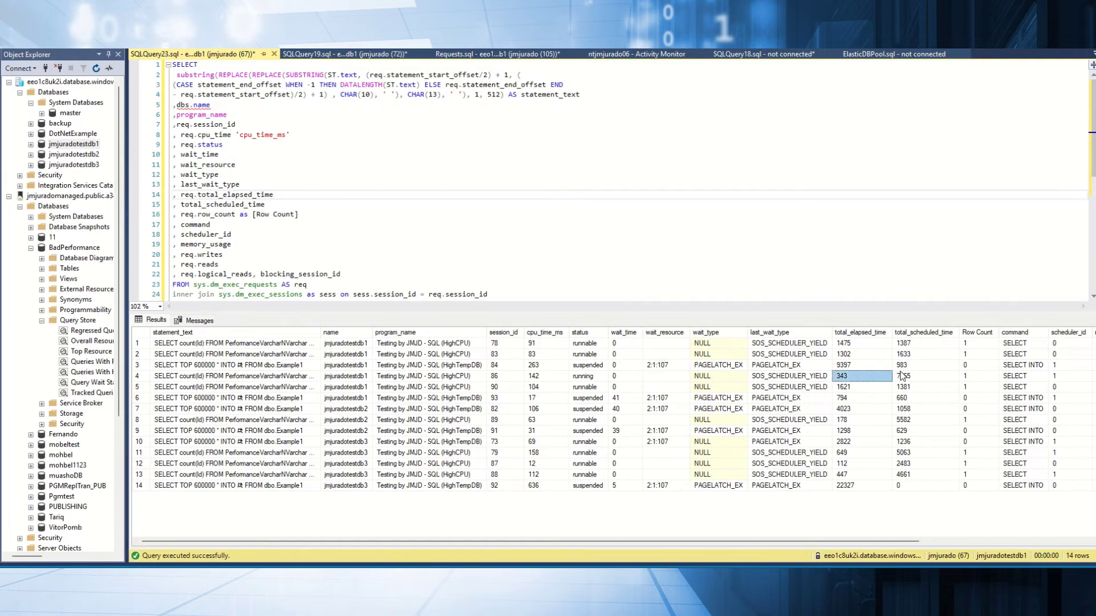
{"action": "left_click", "coordinate": [903, 375]}
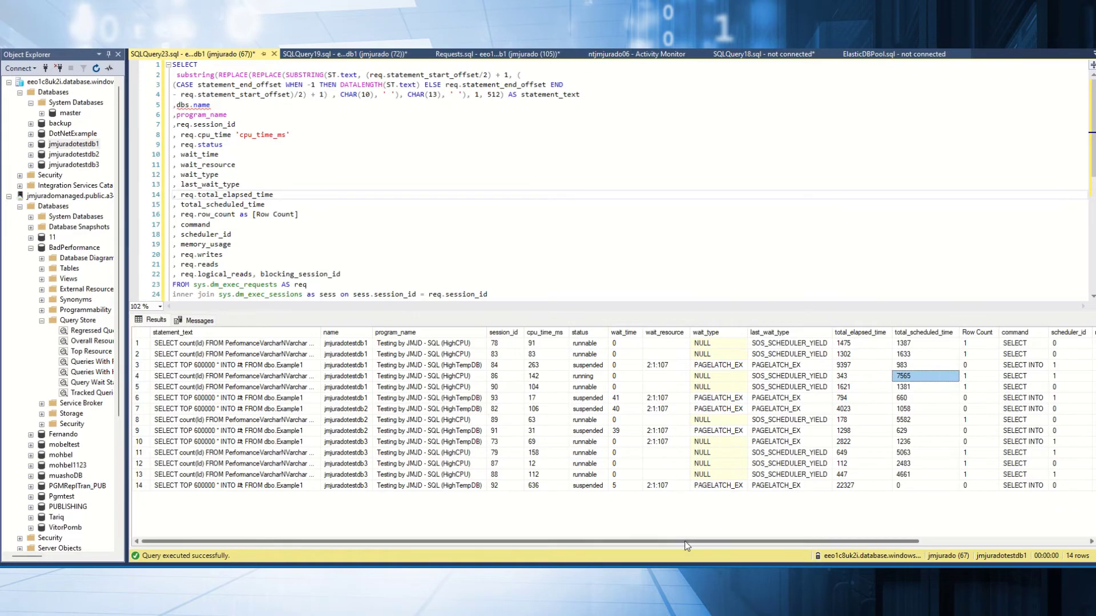
- Trace the blocking_session_id of the suspended TempDB request in row 3 to the blocker's own row in the results
{"action": "left_click_drag", "start_coordinate": [688, 540], "coordinate": [856, 543]}
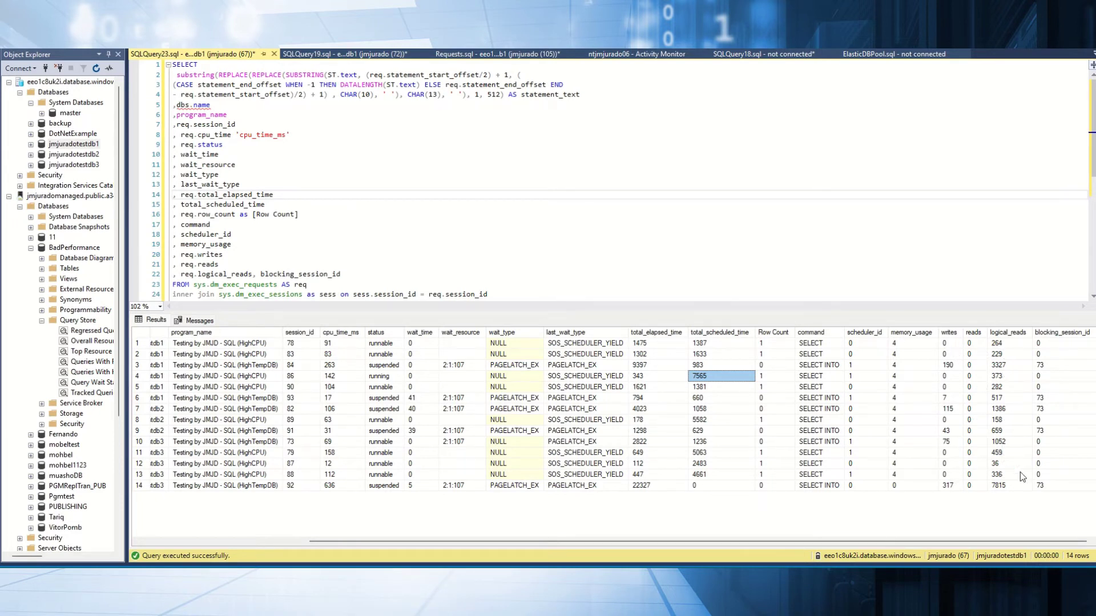
{"action": "left_click", "coordinate": [1064, 366]}
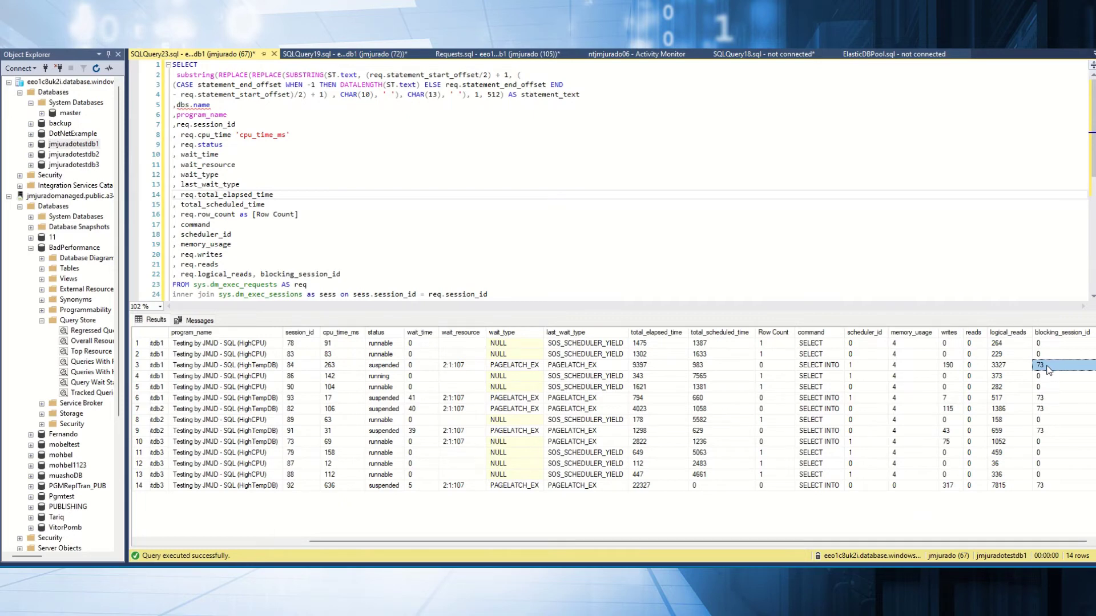
{"action": "left_click_drag", "start_coordinate": [922, 539], "coordinate": [499, 542]}
{"action": "left_click", "coordinate": [499, 369]}
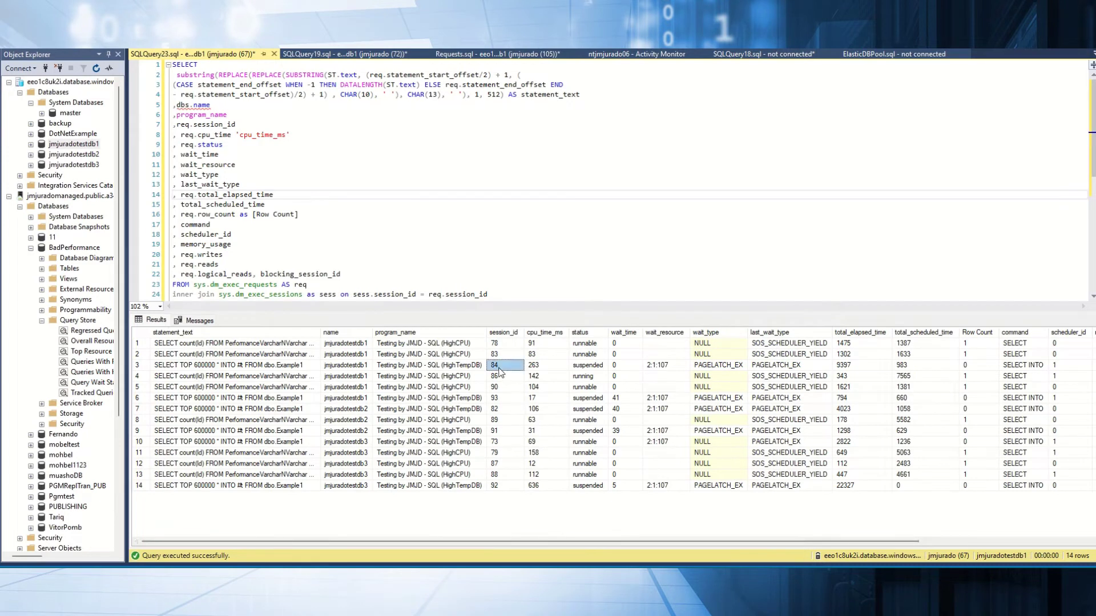
{"action": "left_click", "coordinate": [508, 443]}
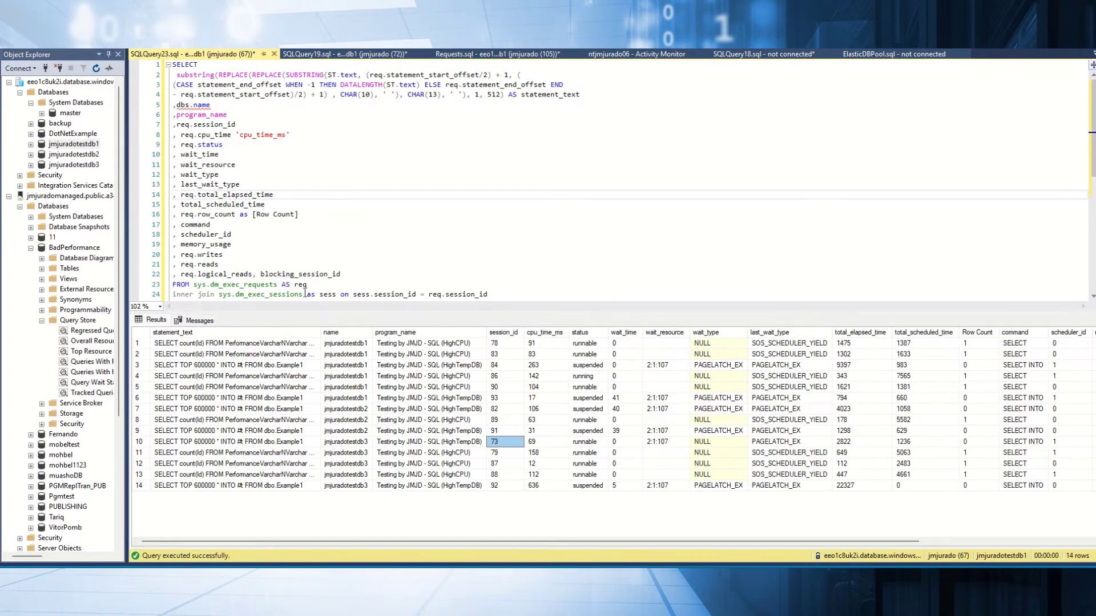
- Run the active requests query again to refresh the sessions and waits across the pool's databases
{"action": "left_click", "coordinate": [147, 50]}
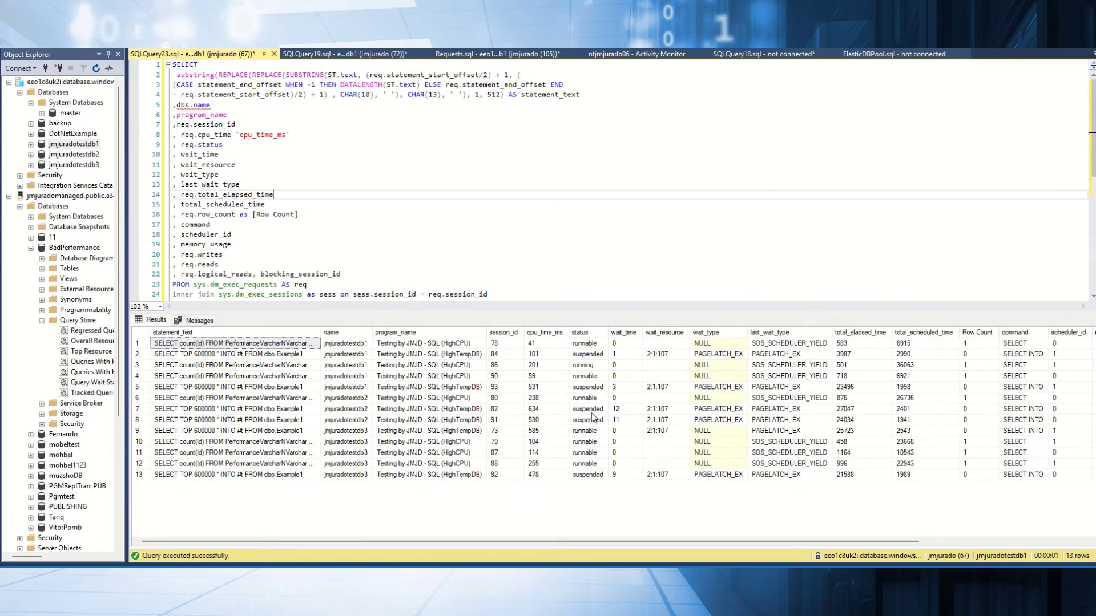
{"action": "key", "text": "F5"}
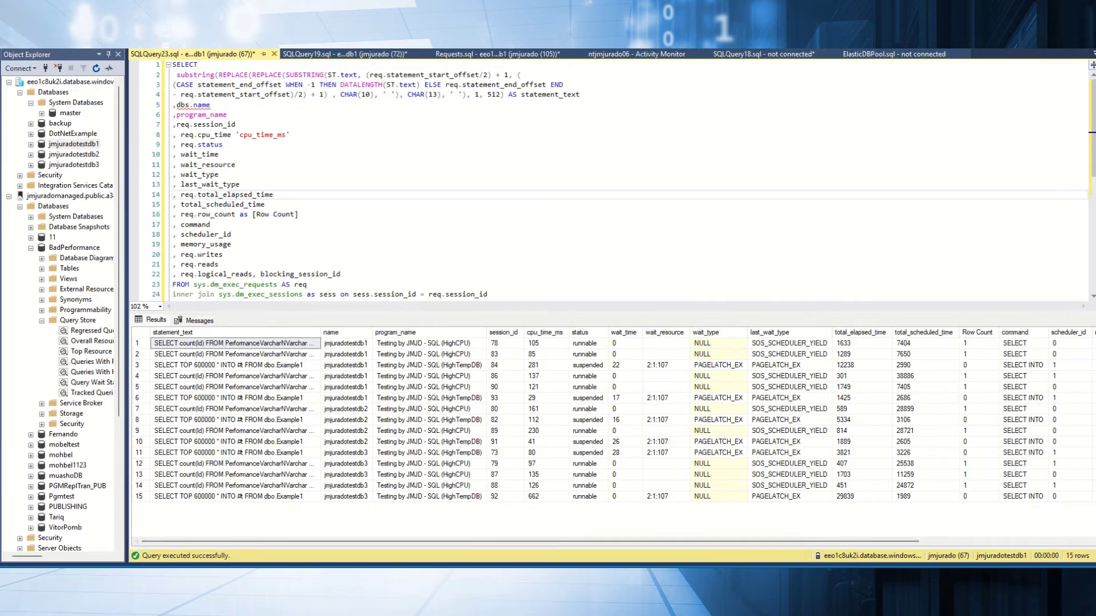
- Switch to the Azure portal, open the elastic pool's Overview discarding unsaved edits, and open its resource utilization chart in Metrics
{"action": "left_click", "coordinate": [96, 541]}
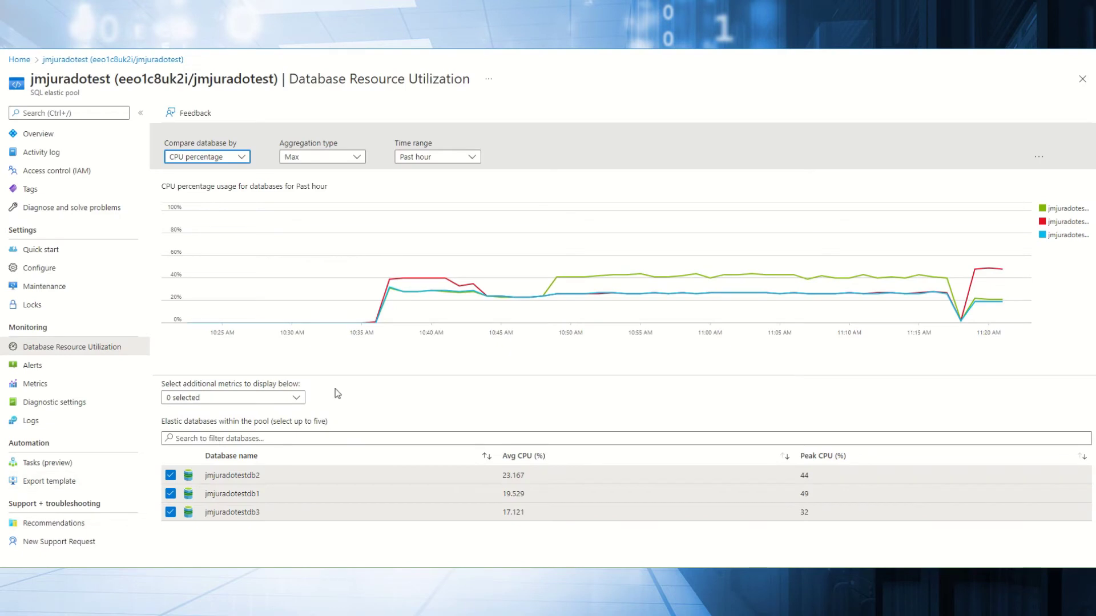
{"action": "left_click", "coordinate": [39, 135]}
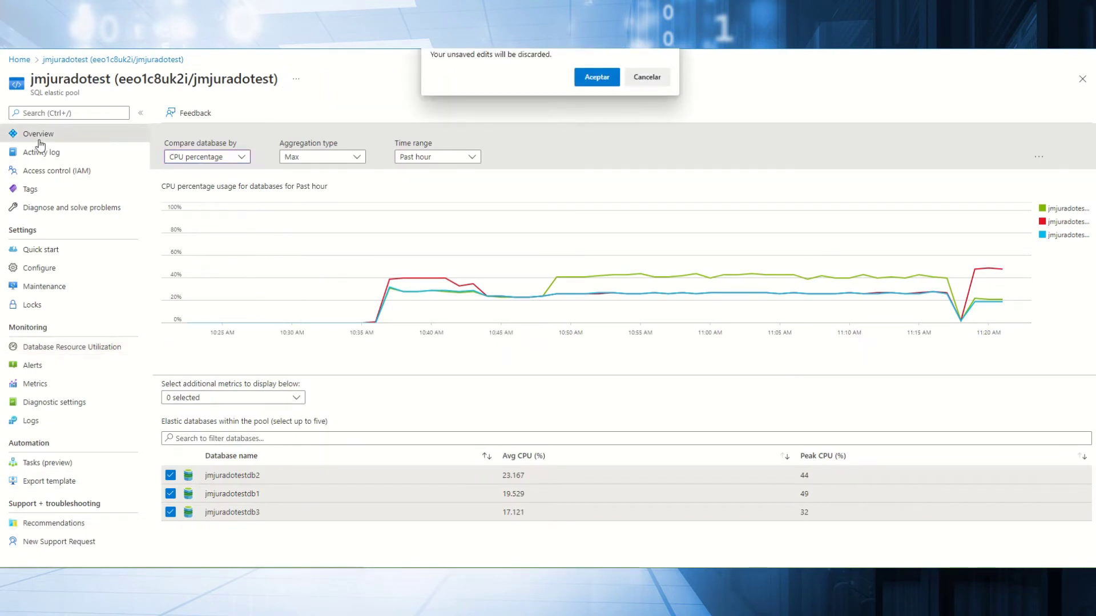
{"action": "left_click", "coordinate": [600, 76]}
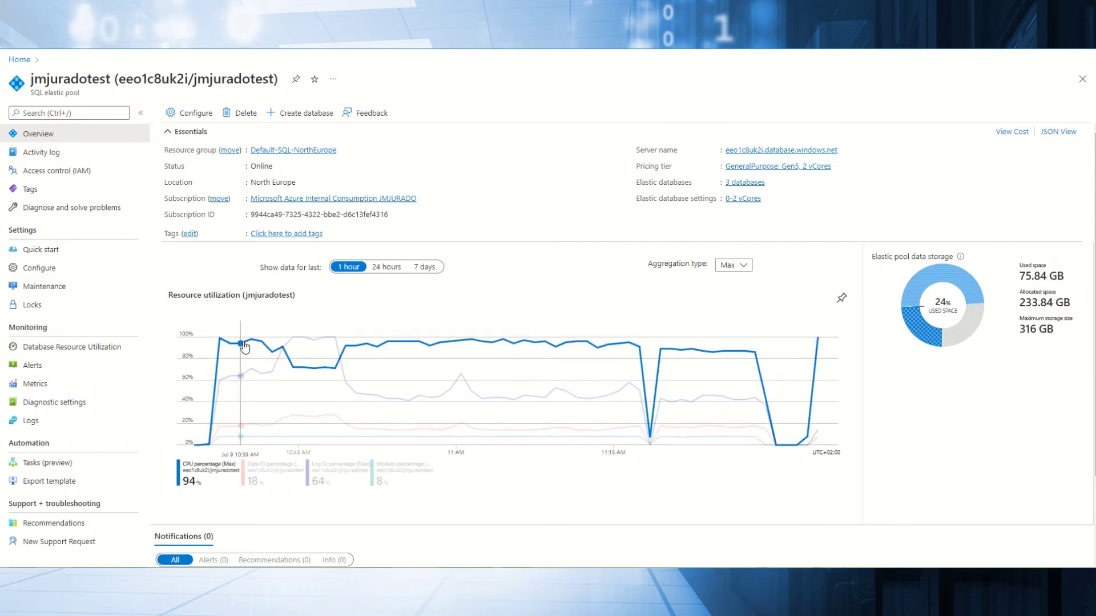
{"action": "left_click", "coordinate": [498, 388]}
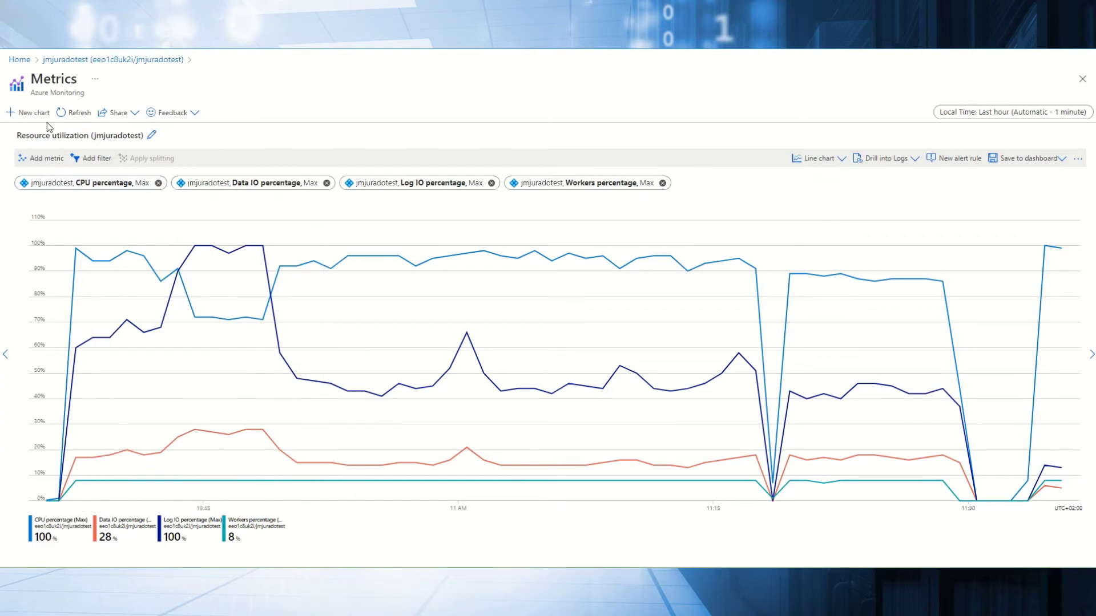
- Add a new chart plotting the Tempdb Data File Size Kilobytes metric for the jmjuradotest pool
{"action": "left_click", "coordinate": [27, 113]}
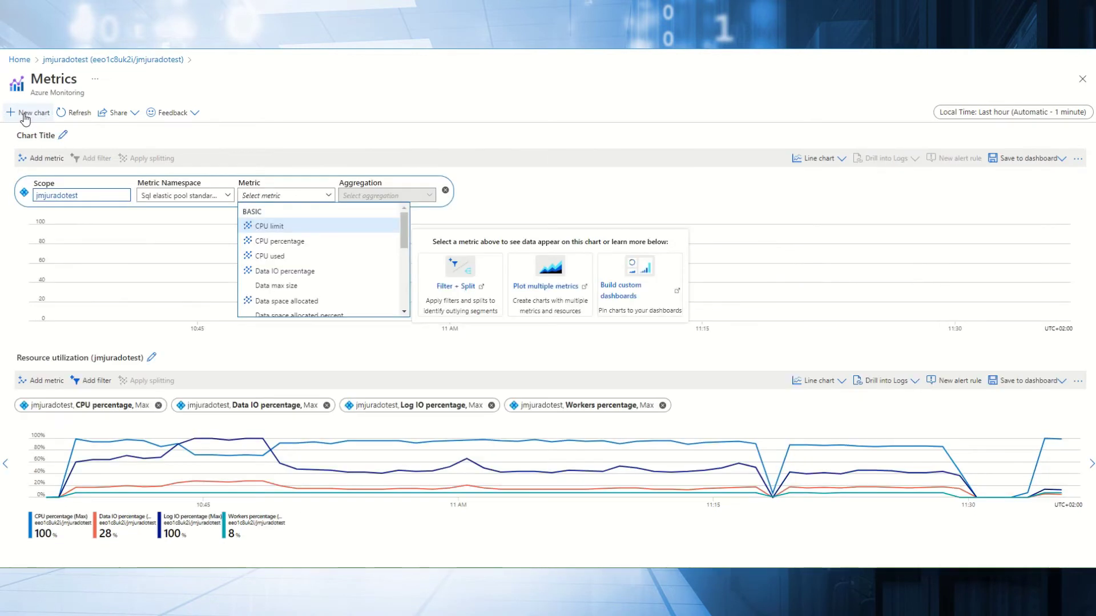
{"action": "left_click_drag", "start_coordinate": [404, 228], "coordinate": [402, 290]}
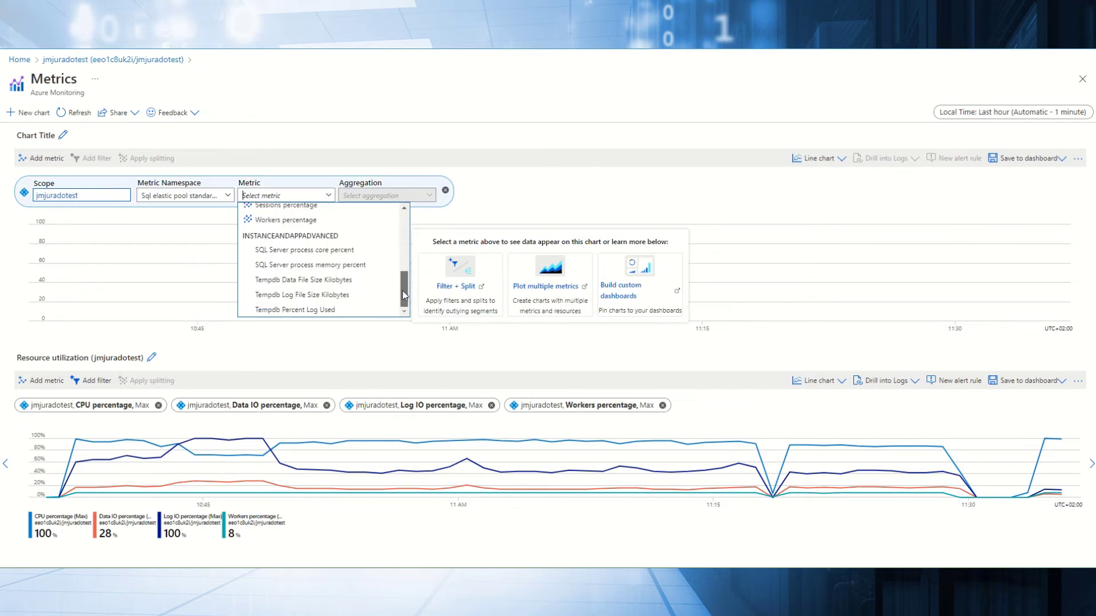
{"action": "left_click", "coordinate": [294, 281]}
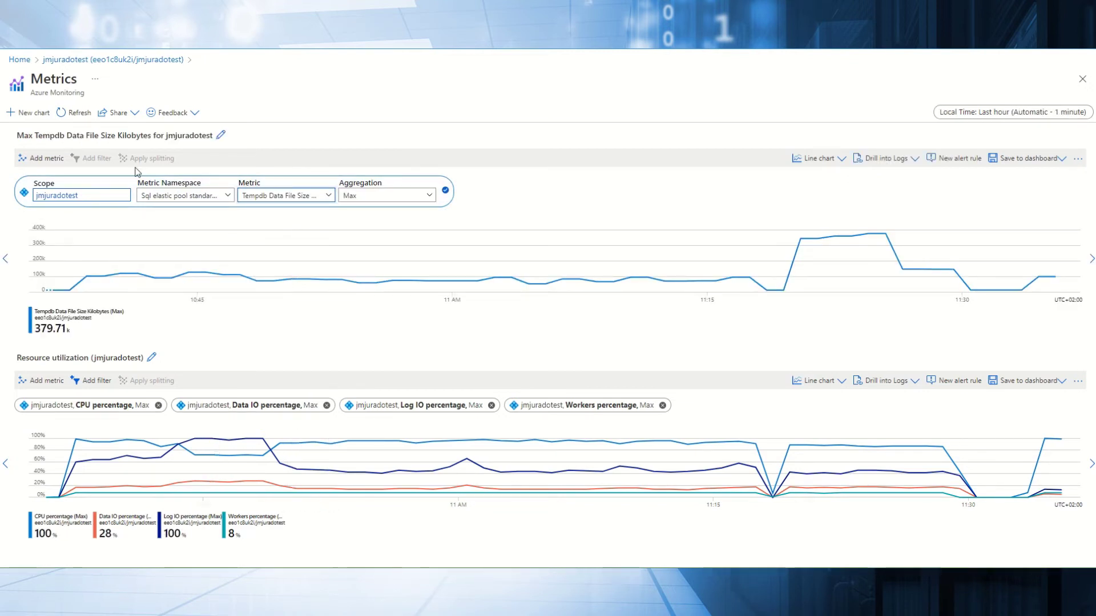
- Add another chart plotting the Tempdb Log File Size Kilobytes metric for the jmjuradotest pool
{"action": "left_click", "coordinate": [34, 113]}
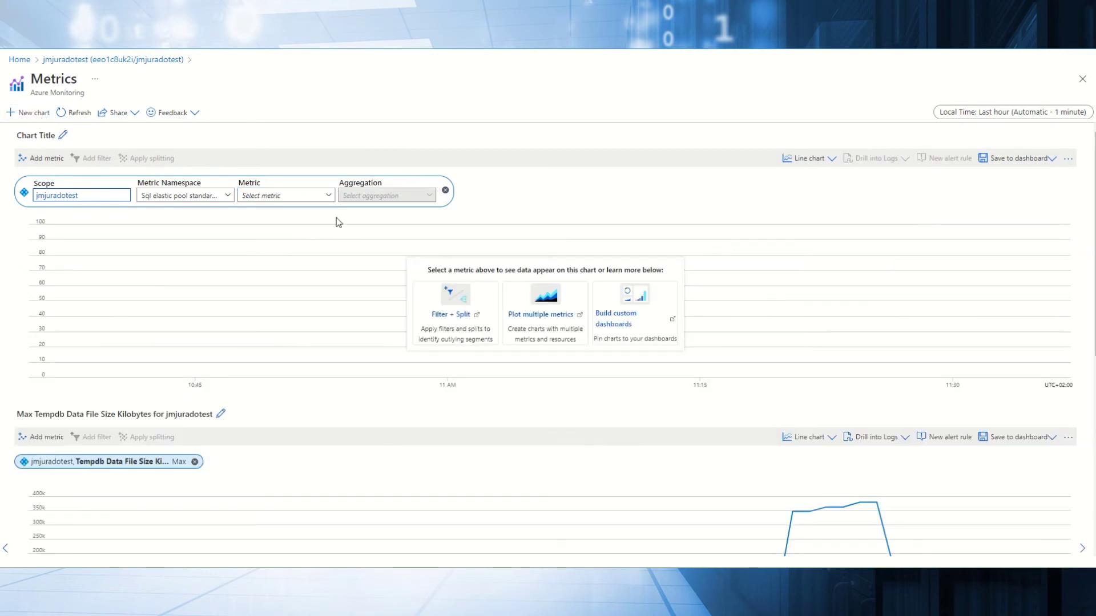
{"action": "left_click", "coordinate": [264, 198]}
{"action": "scroll", "coordinate": [307, 261], "scroll_direction": "down", "scroll_amount": 5}
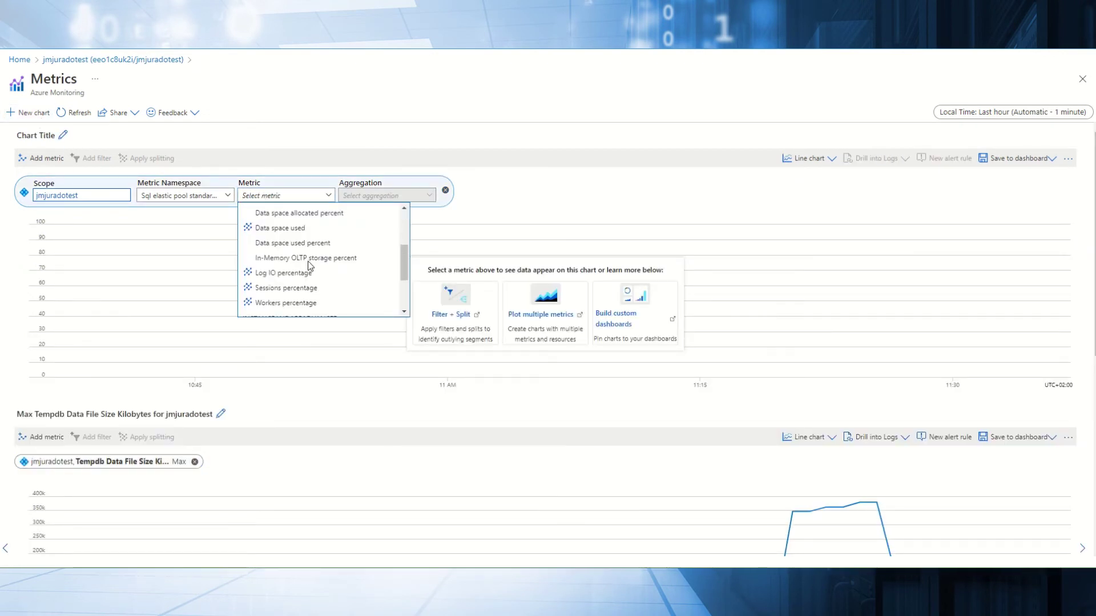
{"action": "left_click", "coordinate": [303, 308]}
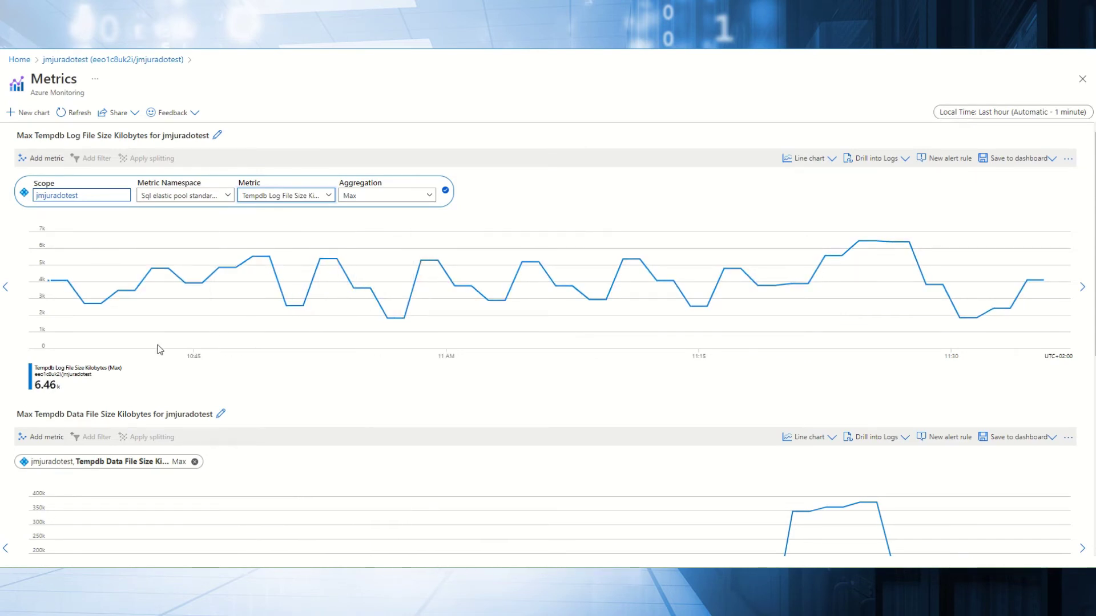
- Add the Tempdb Data File Size Kilobytes metric to the Tempdb log file size chart
{"action": "left_click", "coordinate": [54, 162]}
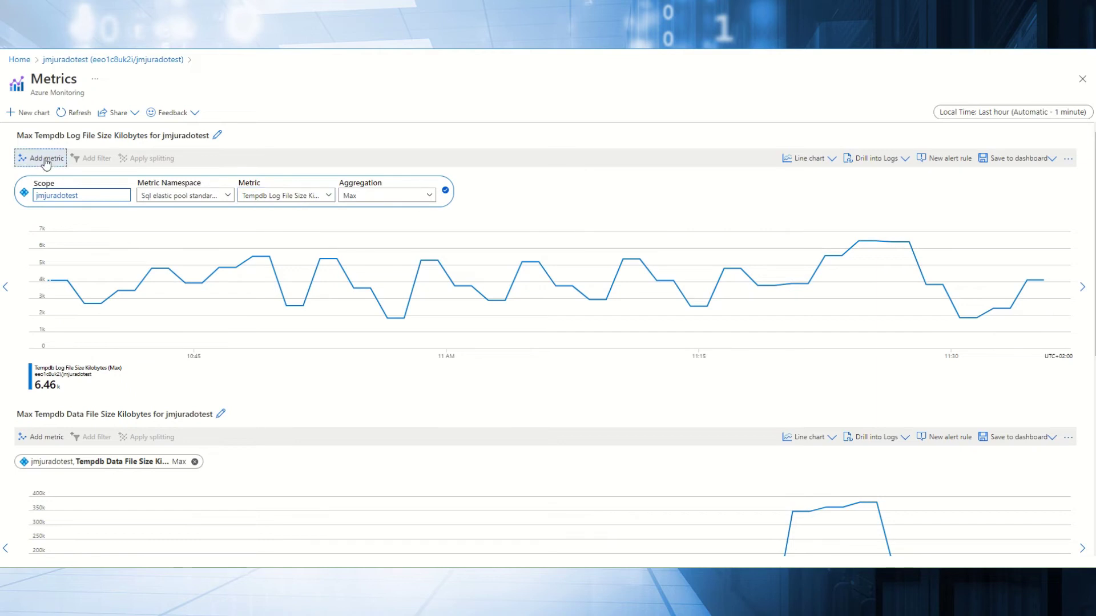
{"action": "left_click", "coordinate": [449, 196]}
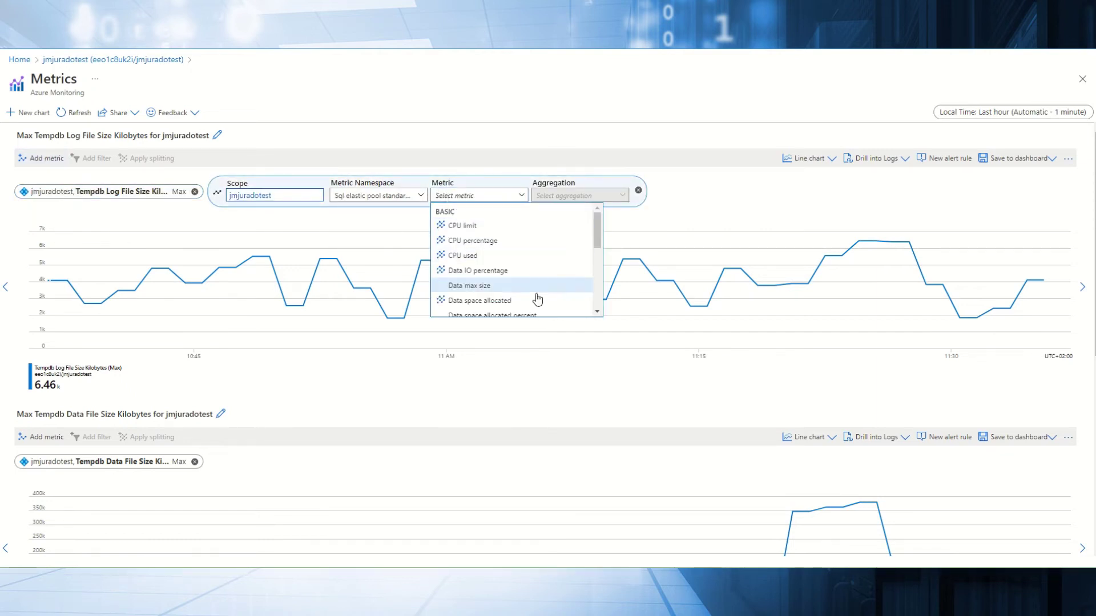
{"action": "scroll", "coordinate": [536, 268], "scroll_direction": "down", "scroll_amount": 5}
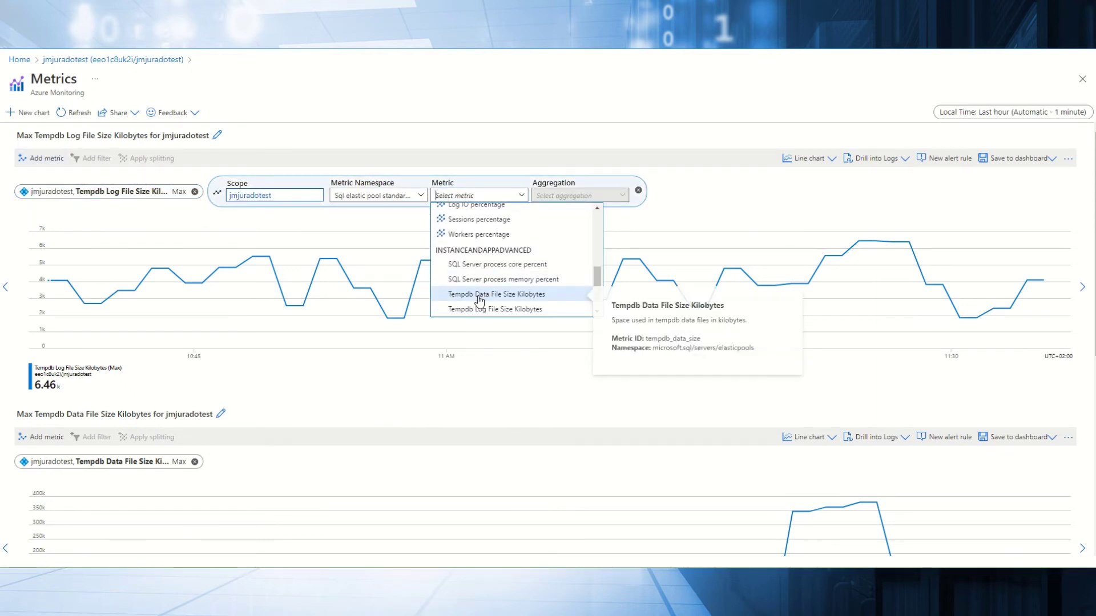
{"action": "left_click", "coordinate": [481, 295]}
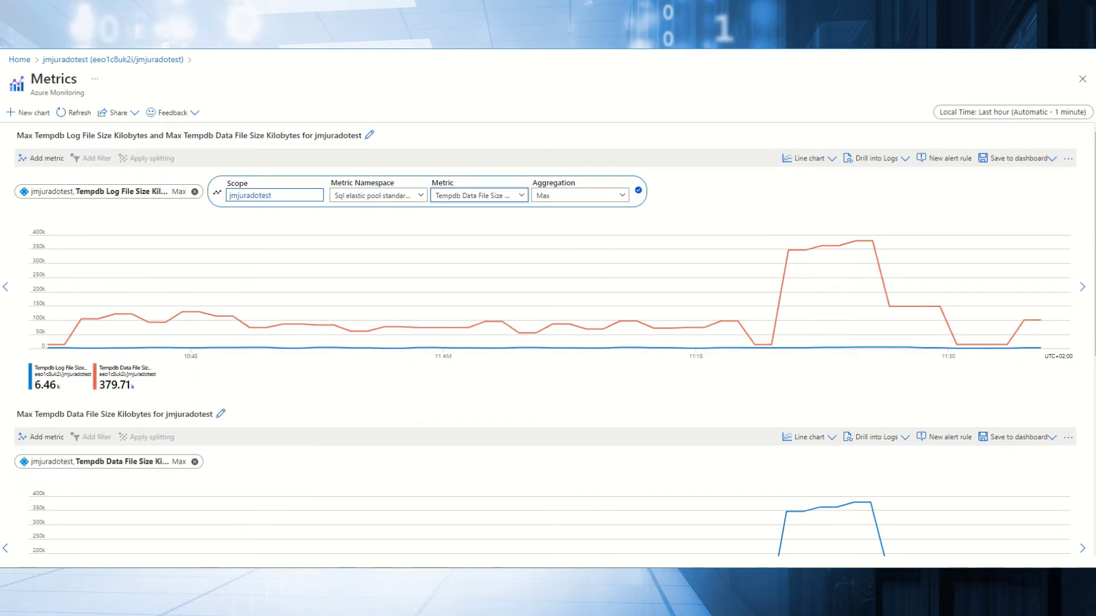
- Compare the Tempdb file size charts with the pool's resource utilization chart over the last hour
{"action": "key", "text": "alt+Tab"}
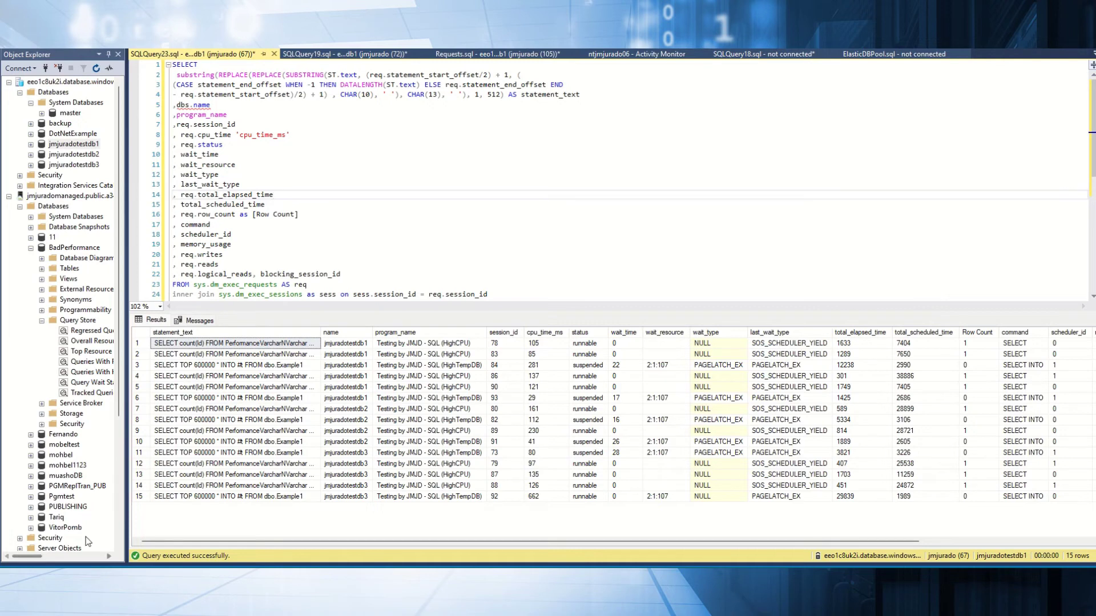
{"action": "left_click", "coordinate": [102, 536]}
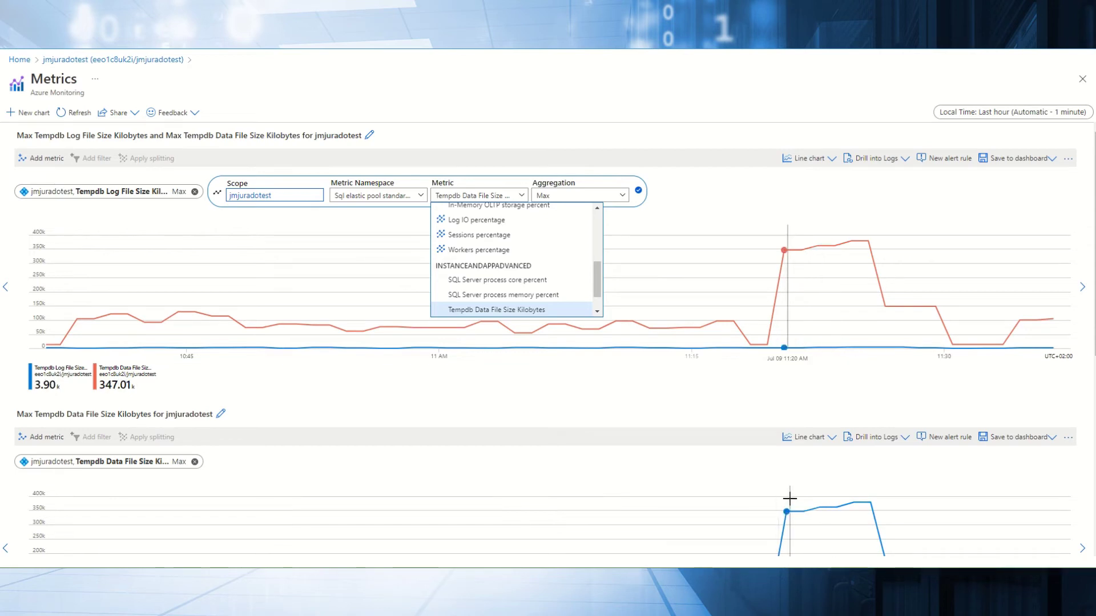
{"action": "scroll", "coordinate": [791, 499], "scroll_direction": "down", "scroll_amount": 1}
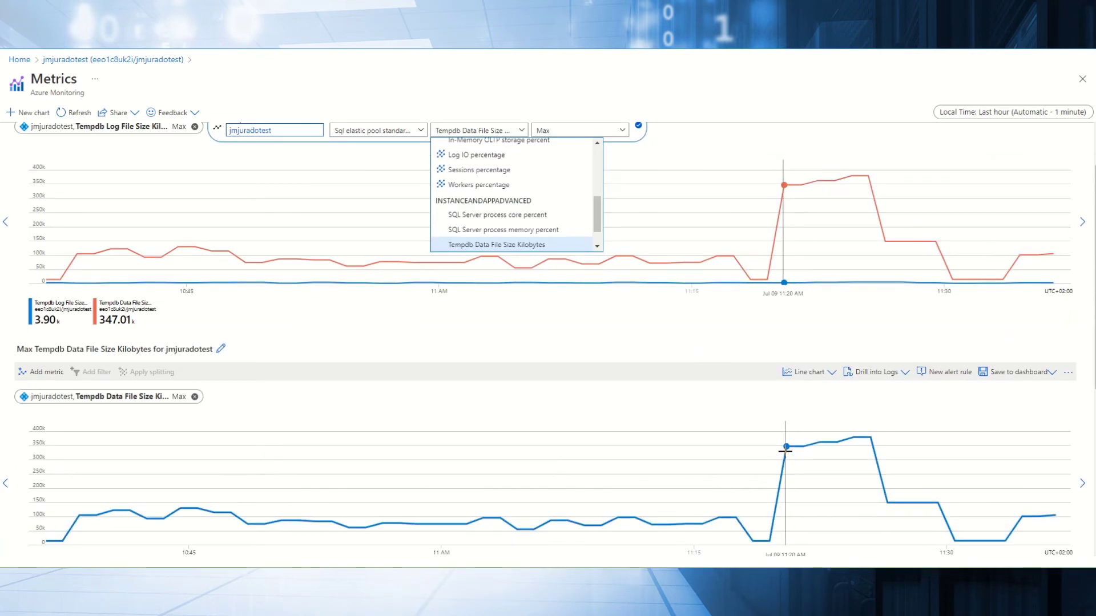
{"action": "scroll", "coordinate": [785, 451], "scroll_direction": "down", "scroll_amount": 1}
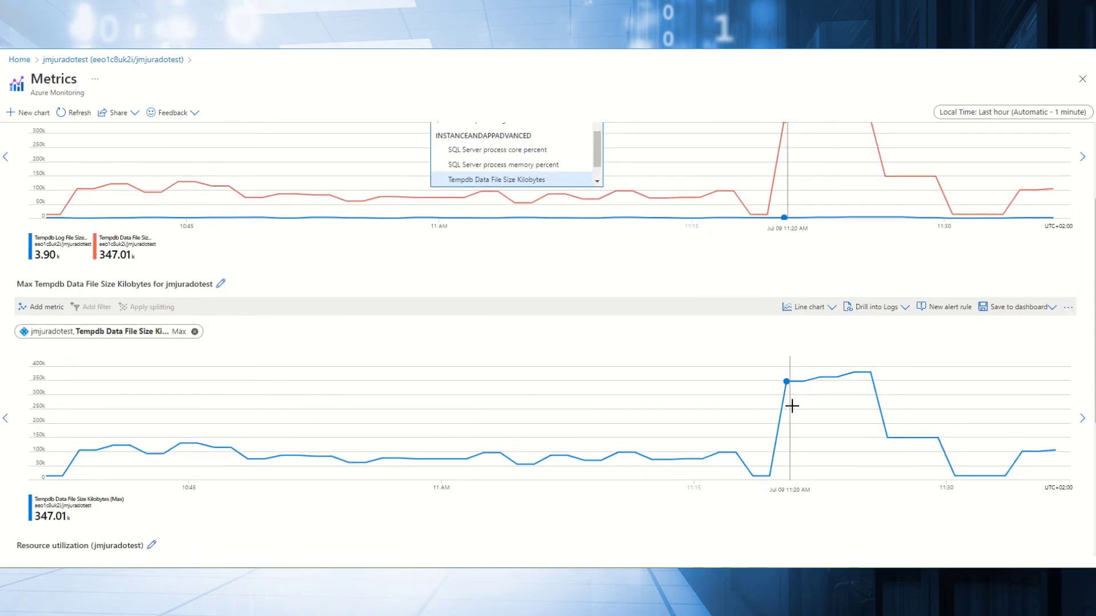
{"action": "scroll", "coordinate": [791, 410], "scroll_direction": "down", "scroll_amount": 3}
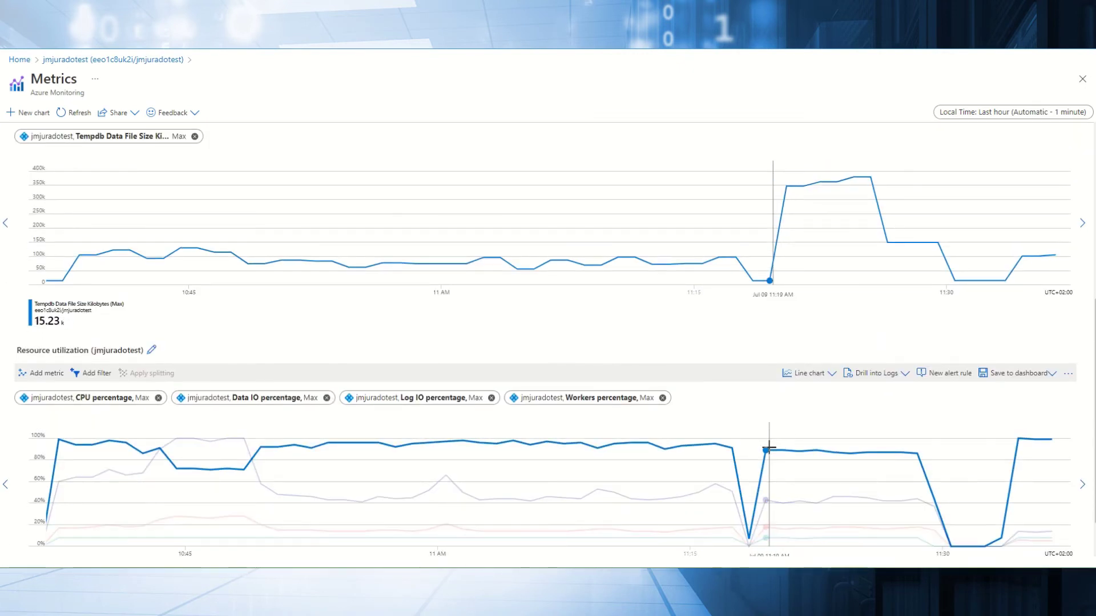
{"action": "scroll", "coordinate": [768, 447], "scroll_direction": "down", "scroll_amount": 1}
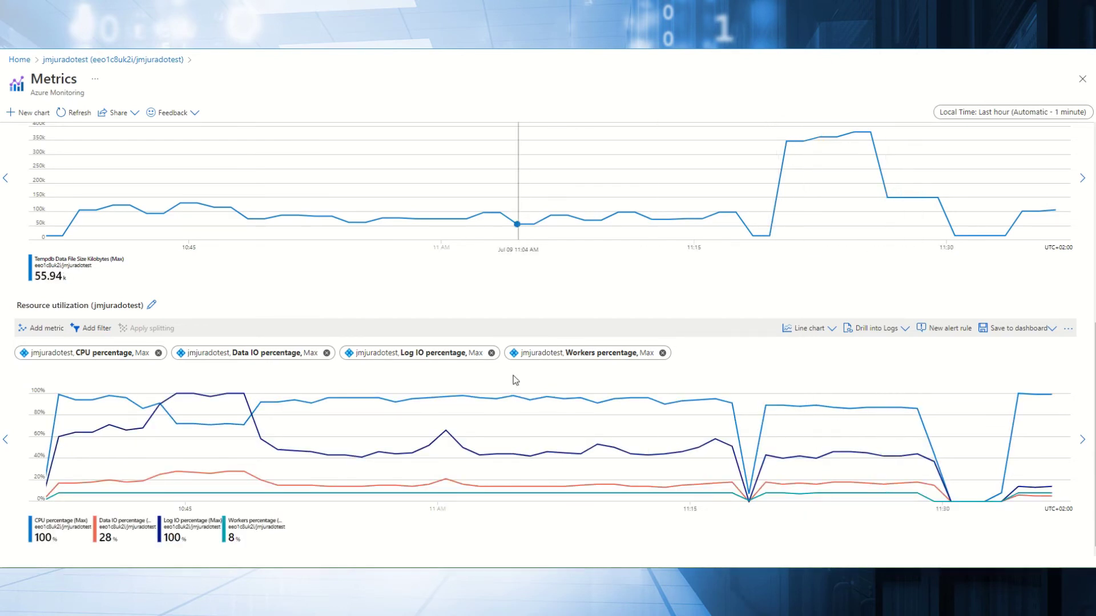
- Compare the pool's databases in Database Resource Utilization by CPU percentage, Log IO percentage and Data space used
{"action": "left_click", "coordinate": [95, 60]}
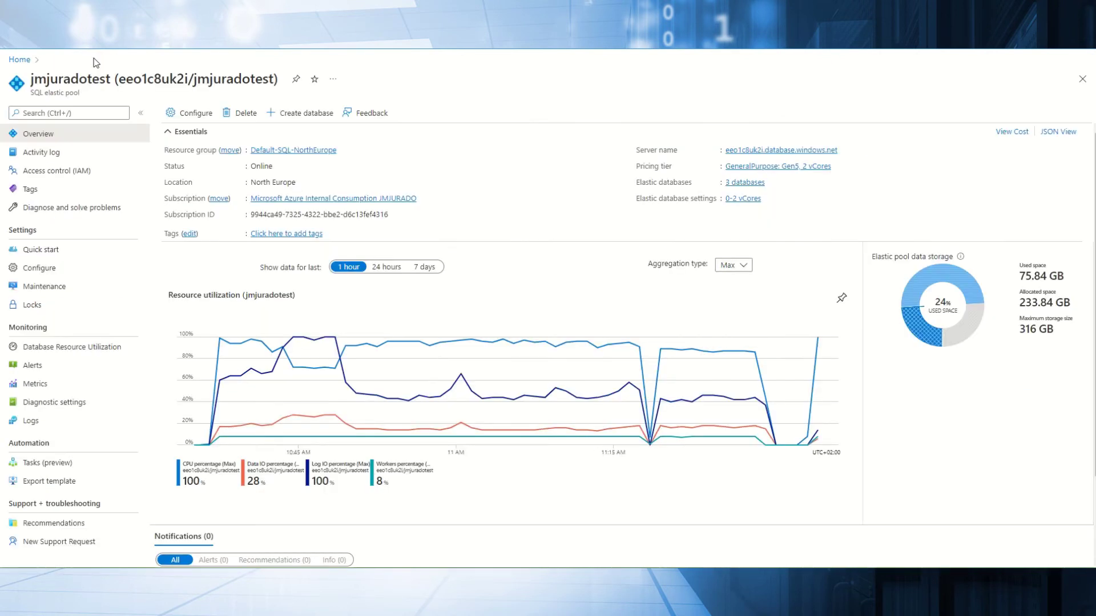
{"action": "left_click", "coordinate": [83, 350]}
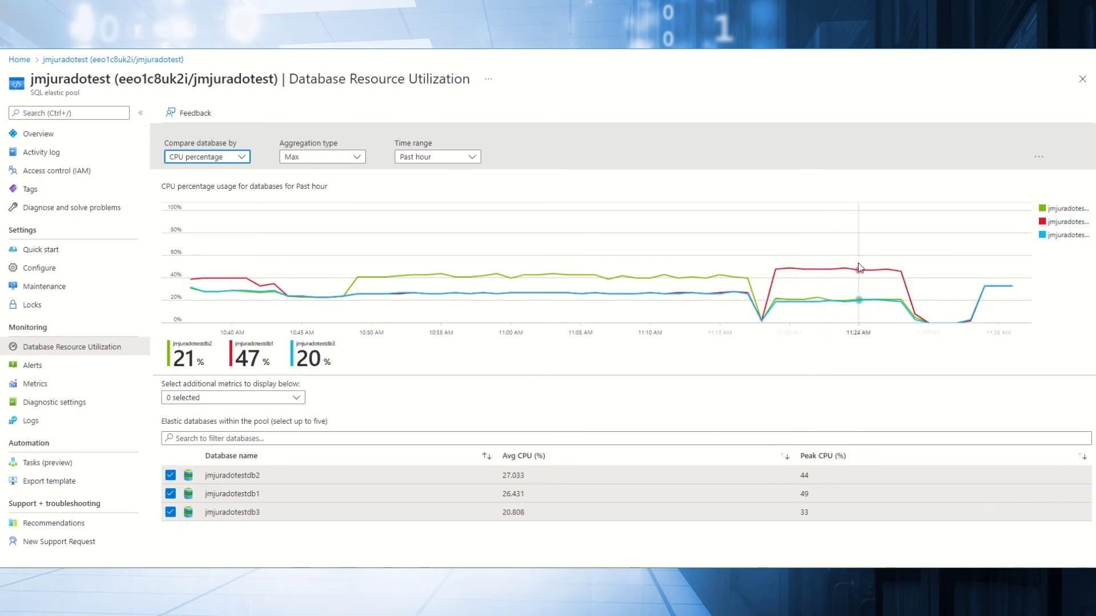
{"action": "left_click", "coordinate": [224, 159]}
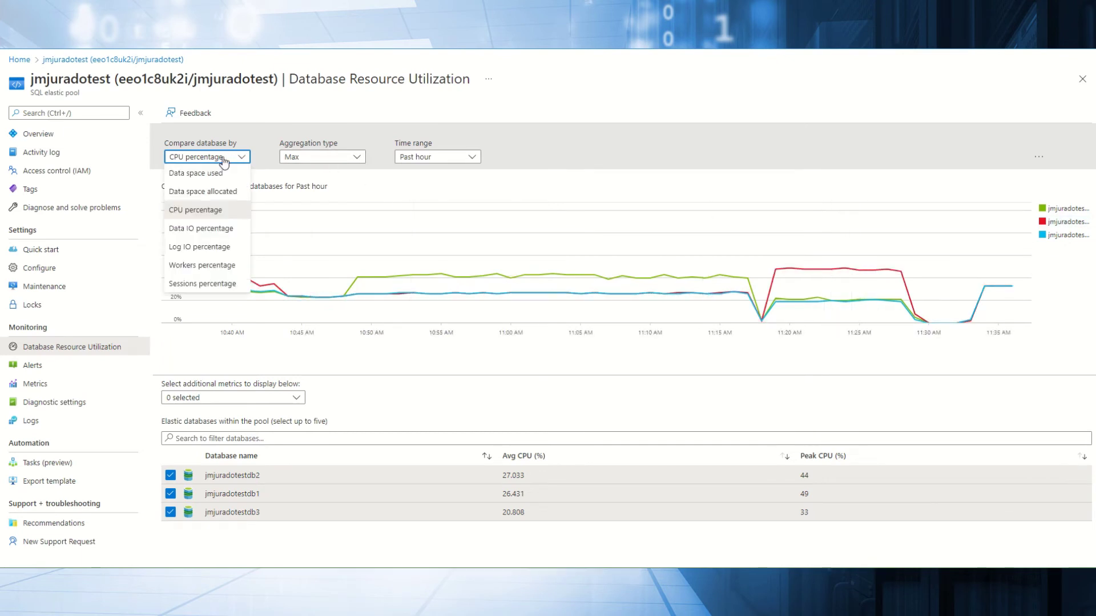
{"action": "left_click", "coordinate": [198, 247]}
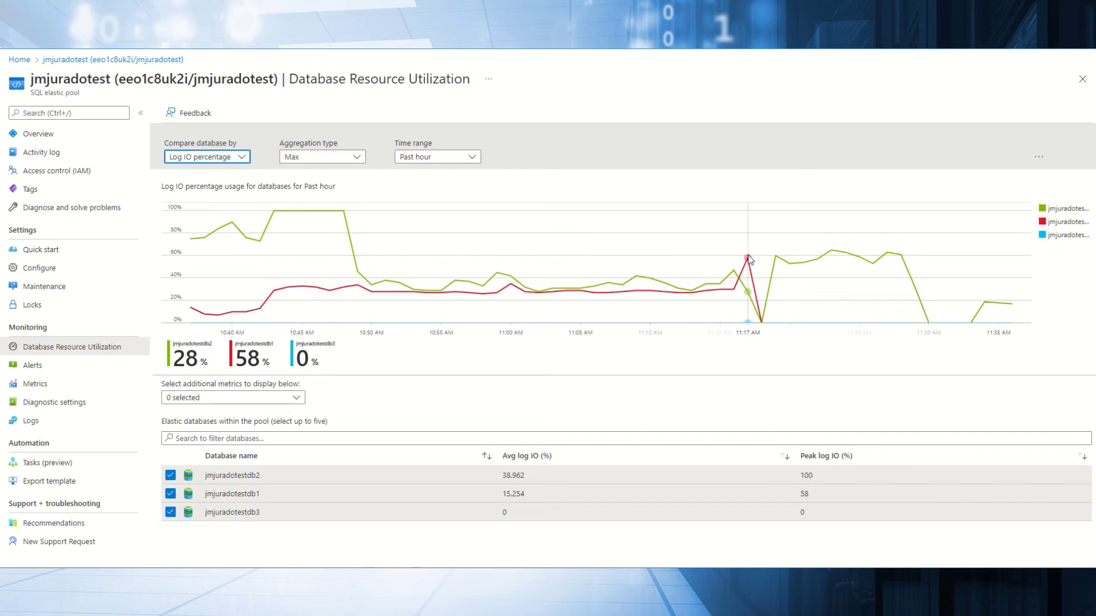
{"action": "left_click", "coordinate": [212, 162]}
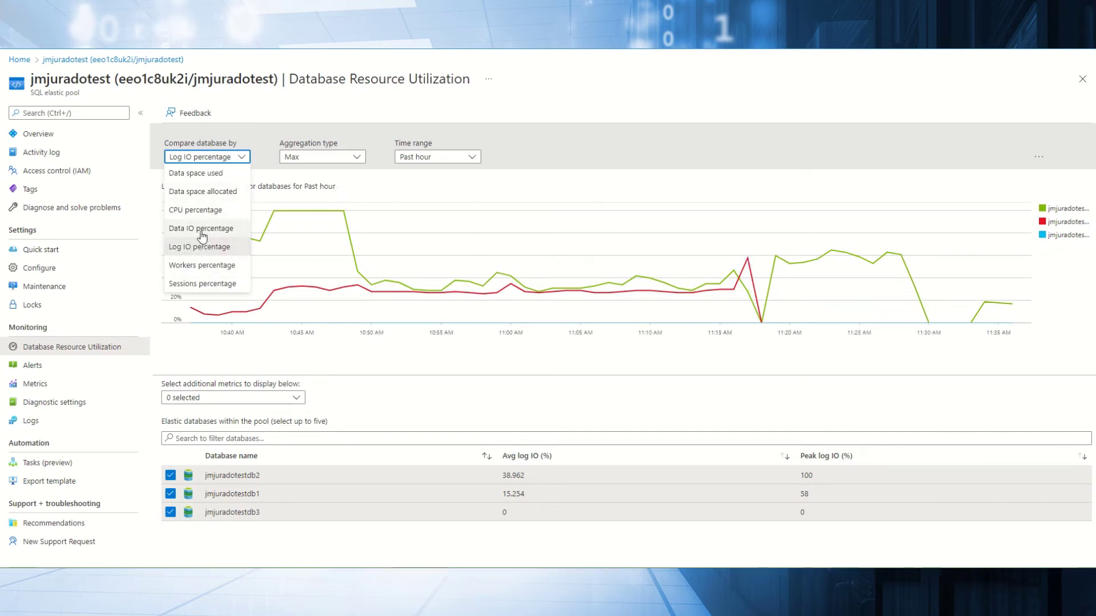
{"action": "left_click", "coordinate": [194, 174]}
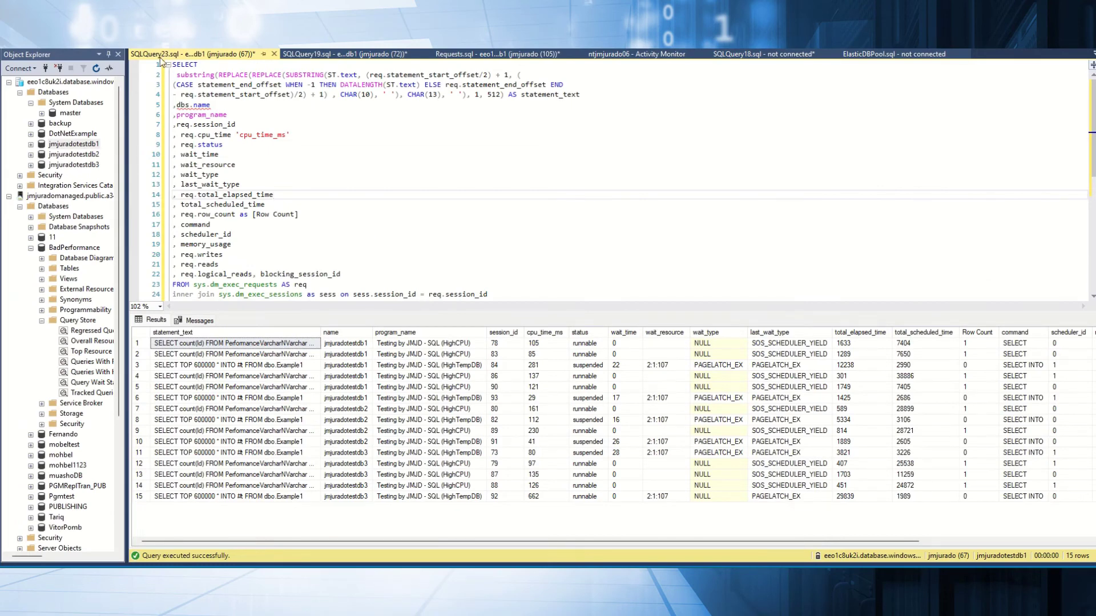
- Rerun the active requests query in SQL Server Management Studio and highlight its left join to [dbo].[master_data]
{"action": "key", "text": "F5"}
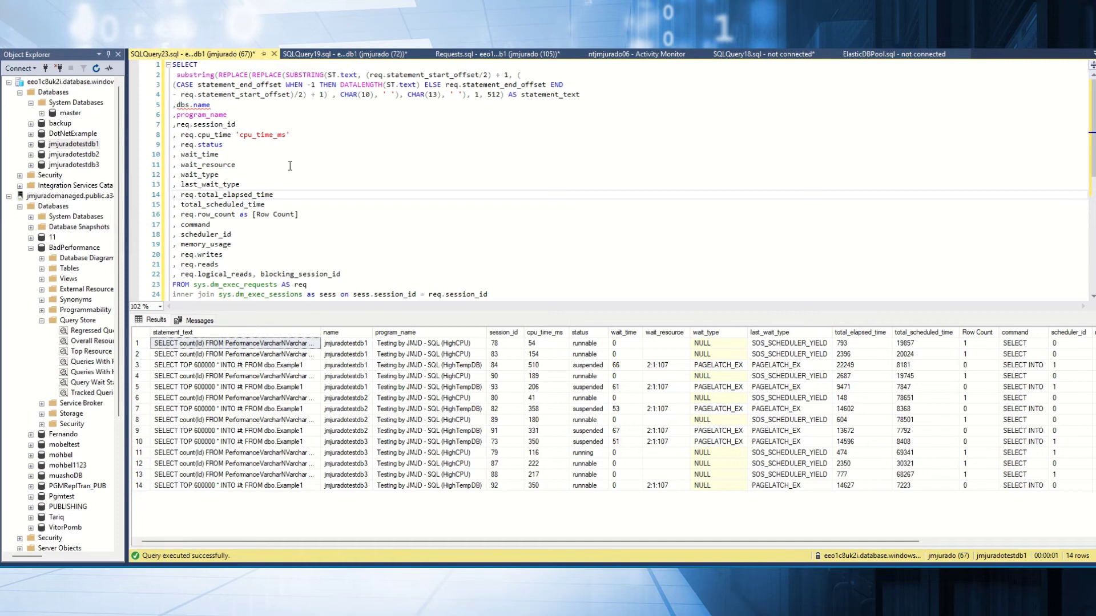
{"action": "scroll", "coordinate": [290, 165], "scroll_direction": "down", "scroll_amount": 2}
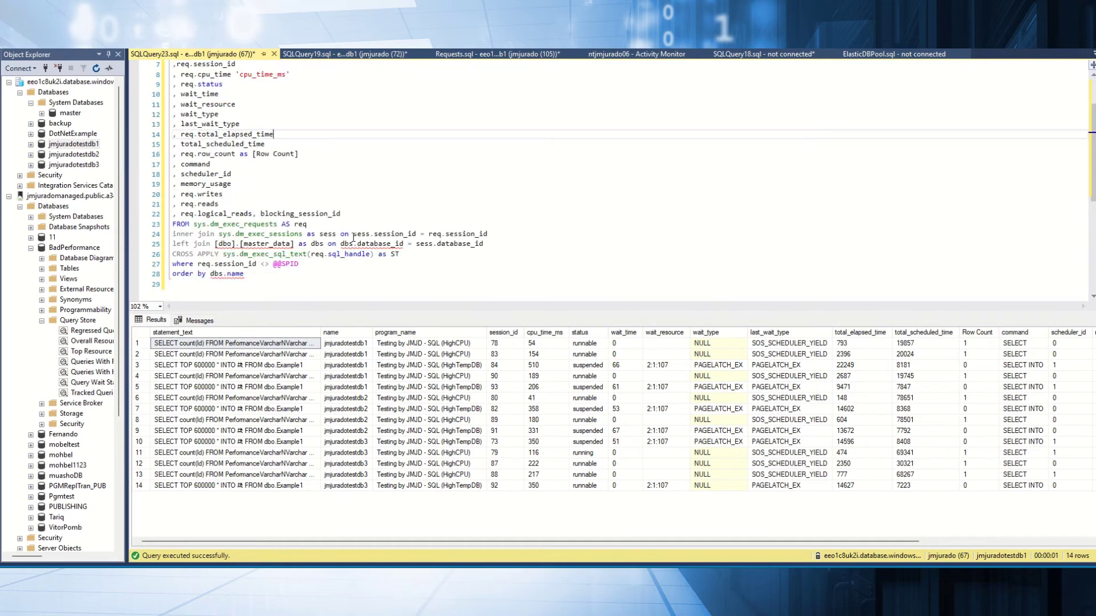
{"action": "left_click", "coordinate": [508, 243]}
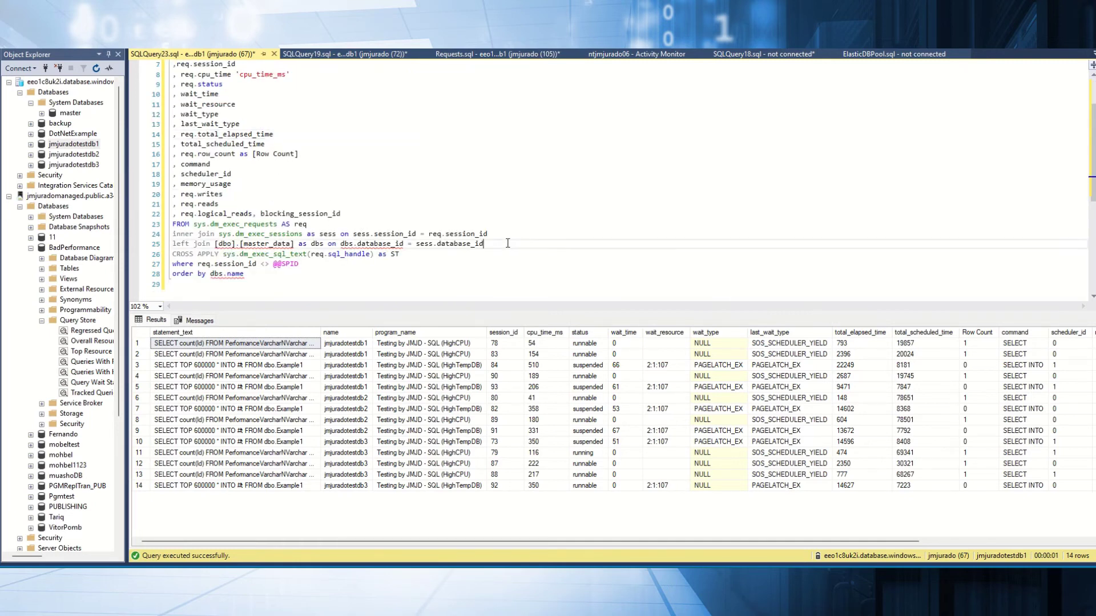
{"action": "left_click_drag", "start_coordinate": [507, 243], "coordinate": [175, 246]}
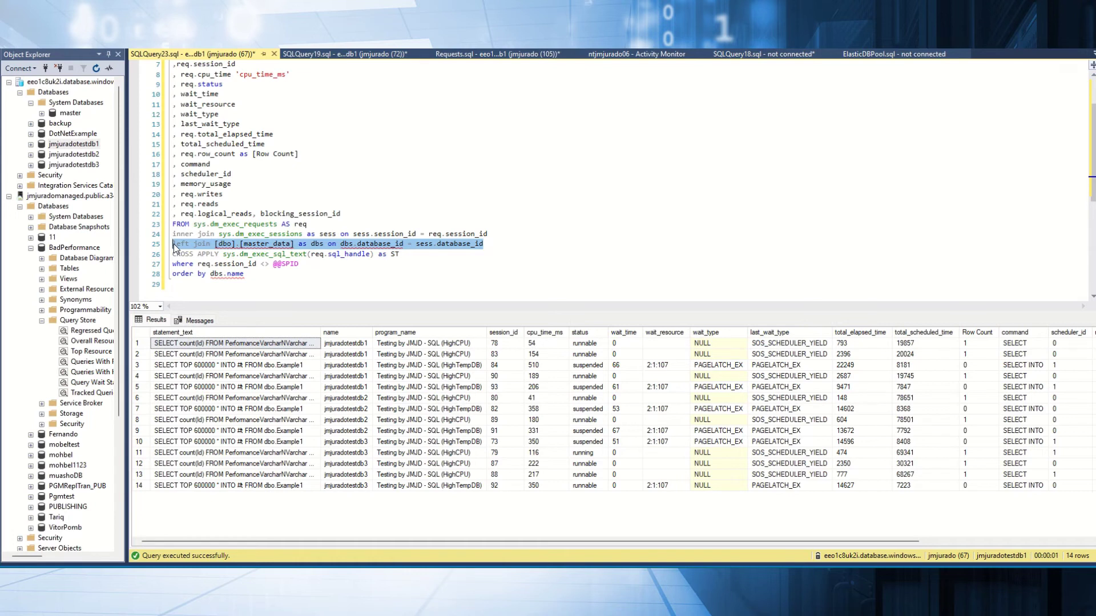
- Comment out the left join to [dbo].[master_data] and the dbs.name column, and run the active requests query
{"action": "left_click", "coordinate": [174, 245]}
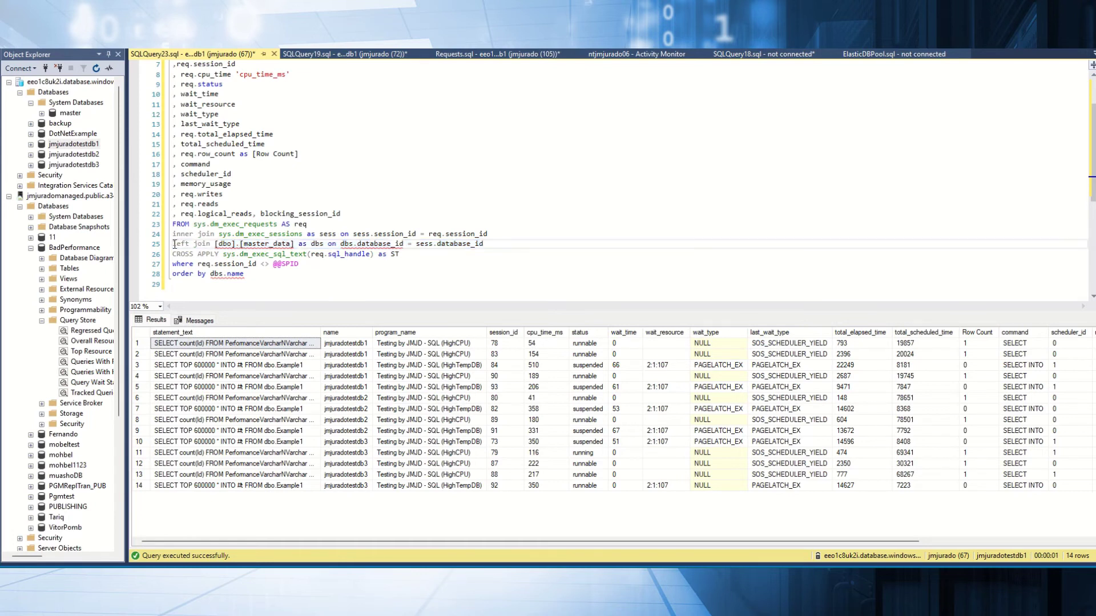
{"action": "type", "text": "--"}
{"action": "key", "text": "Up"}
{"action": "key", "text": "Up"}
{"action": "key", "text": "Up"}
{"action": "key", "text": "Up"}
{"action": "key", "text": "Up"}
{"action": "key", "text": "Up"}
{"action": "key", "text": "Up"}
{"action": "key", "text": "Up"}
{"action": "key", "text": "Up"}
{"action": "key", "text": "Up"}
{"action": "key", "text": "Up"}
{"action": "key", "text": "Up"}
{"action": "key", "text": "Up"}
{"action": "key", "text": "Up"}
{"action": "key", "text": "Up"}
{"action": "key", "text": "Up"}
{"action": "key", "text": "Up"}
{"action": "key", "text": "Up"}
{"action": "key", "text": "Up"}
{"action": "key", "text": "Up"}
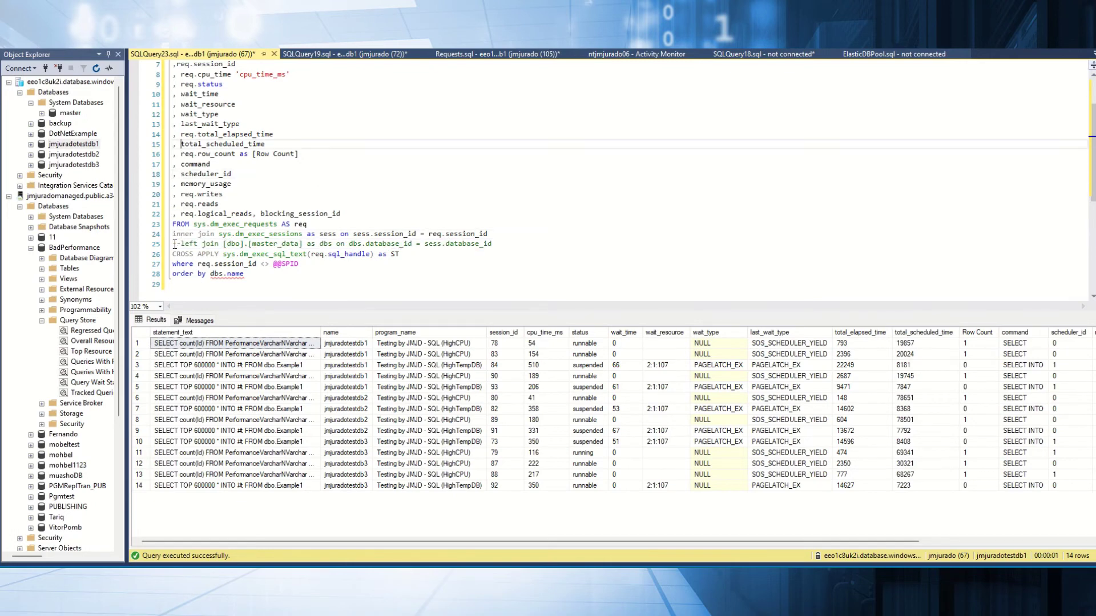
{"action": "key", "text": "Down"}
{"action": "key", "text": "Down"}
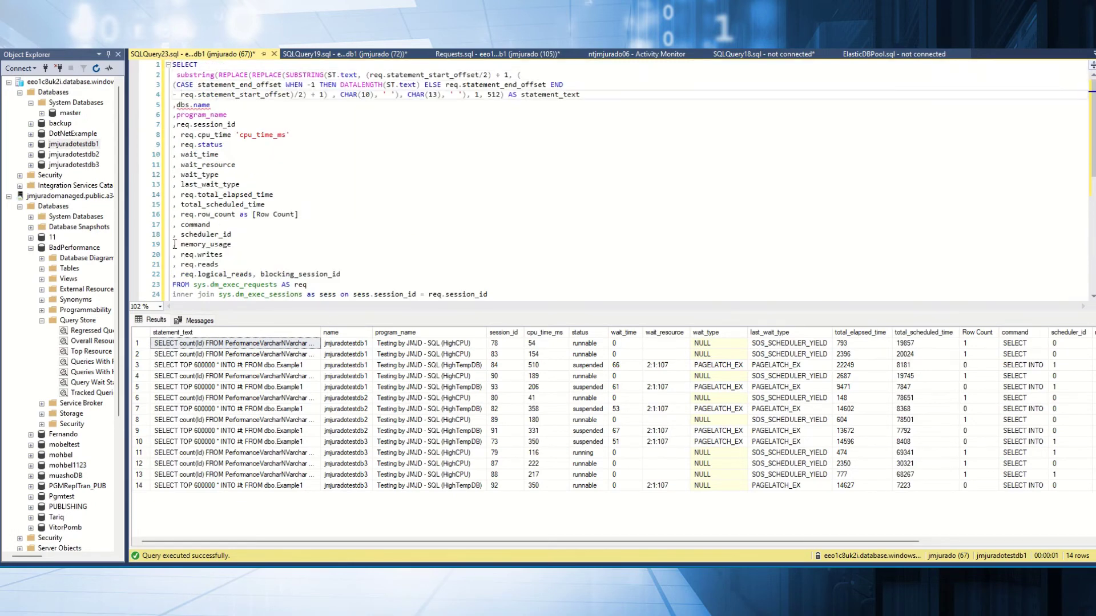
{"action": "key", "text": "Down"}
{"action": "type", "text": "--"}
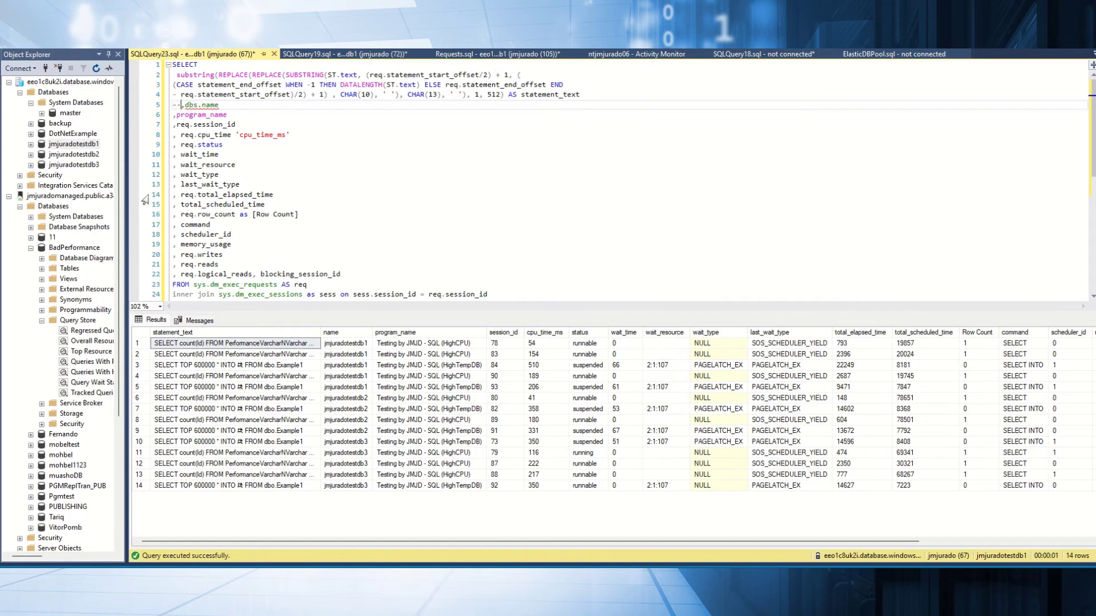
{"action": "key", "text": "F5"}
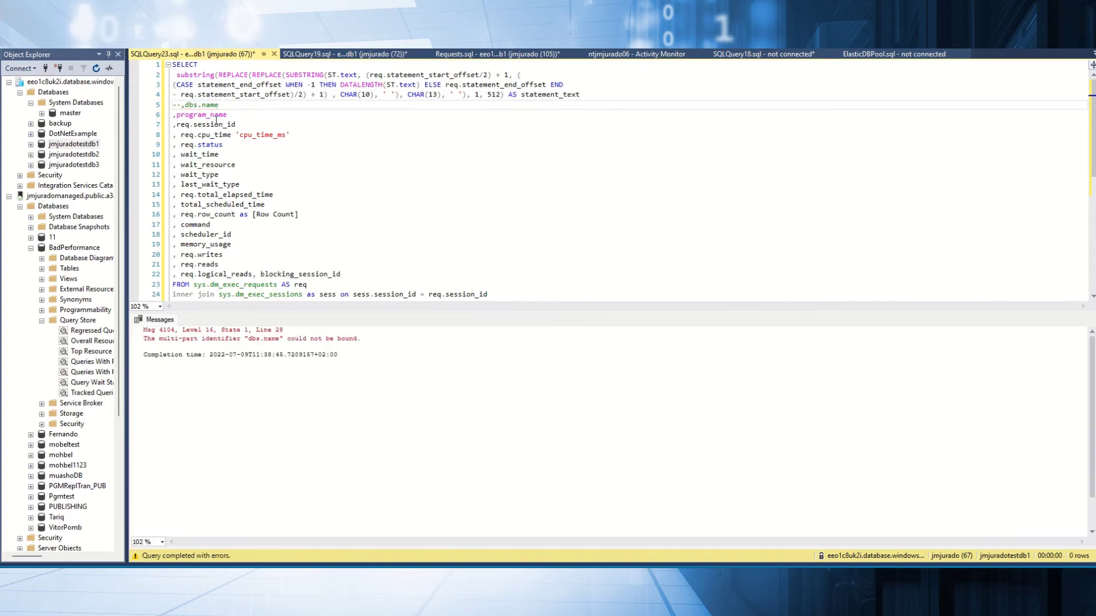
- Comment out the order by dbs.name clause at the end of the active requests query and run it
{"action": "key", "text": "Down"}
{"action": "key", "text": "Down"}
{"action": "key", "text": "Down"}
{"action": "key", "text": "Down"}
{"action": "key", "text": "Down"}
{"action": "key", "text": "Down"}
{"action": "key", "text": "Down"}
{"action": "key", "text": "Down"}
{"action": "key", "text": "Down"}
{"action": "key", "text": "Down"}
{"action": "key", "text": "Down"}
{"action": "key", "text": "Down"}
{"action": "key", "text": "Down"}
{"action": "key", "text": "Down"}
{"action": "key", "text": "Down"}
{"action": "key", "text": "Down"}
{"action": "key", "text": "Down"}
{"action": "key", "text": "Down"}
{"action": "key", "text": "Down"}
{"action": "key", "text": "Down"}
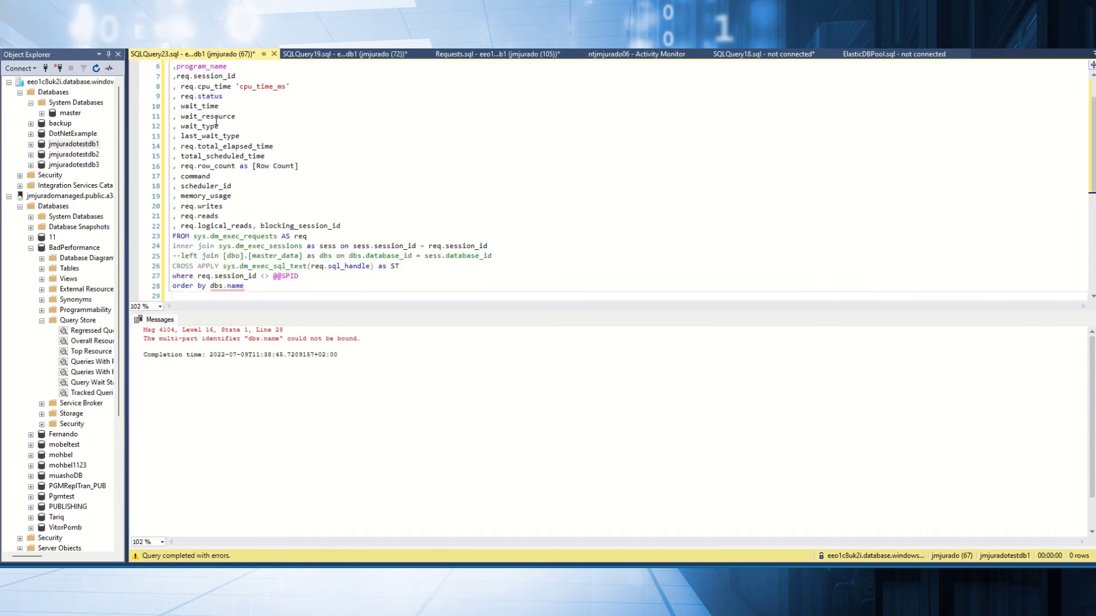
{"action": "key", "text": "Up"}
{"action": "type", "text": "--"}
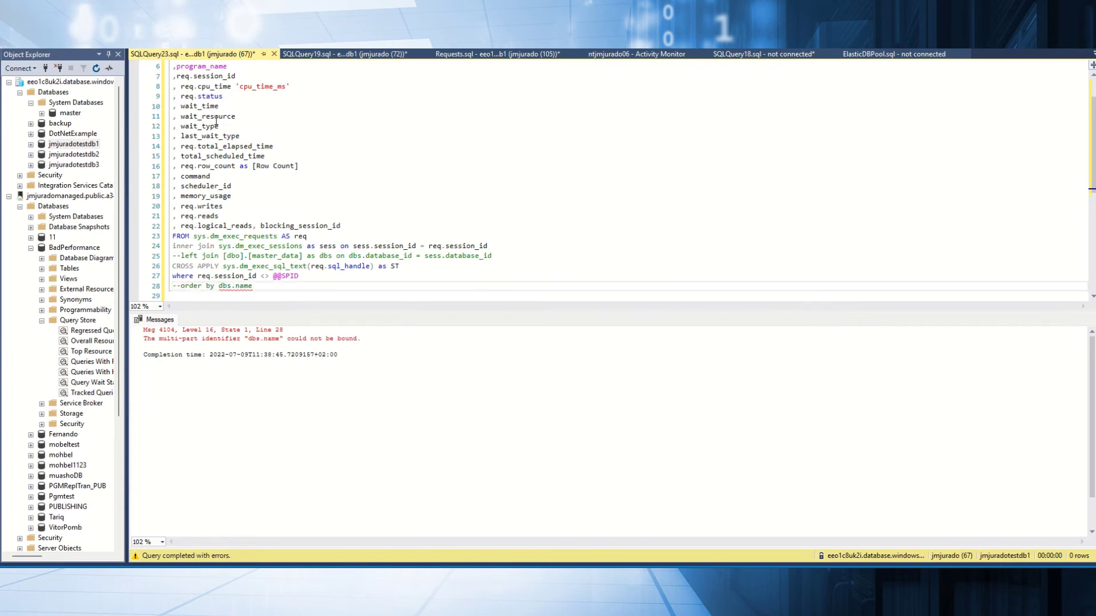
{"action": "key", "text": "F5"}
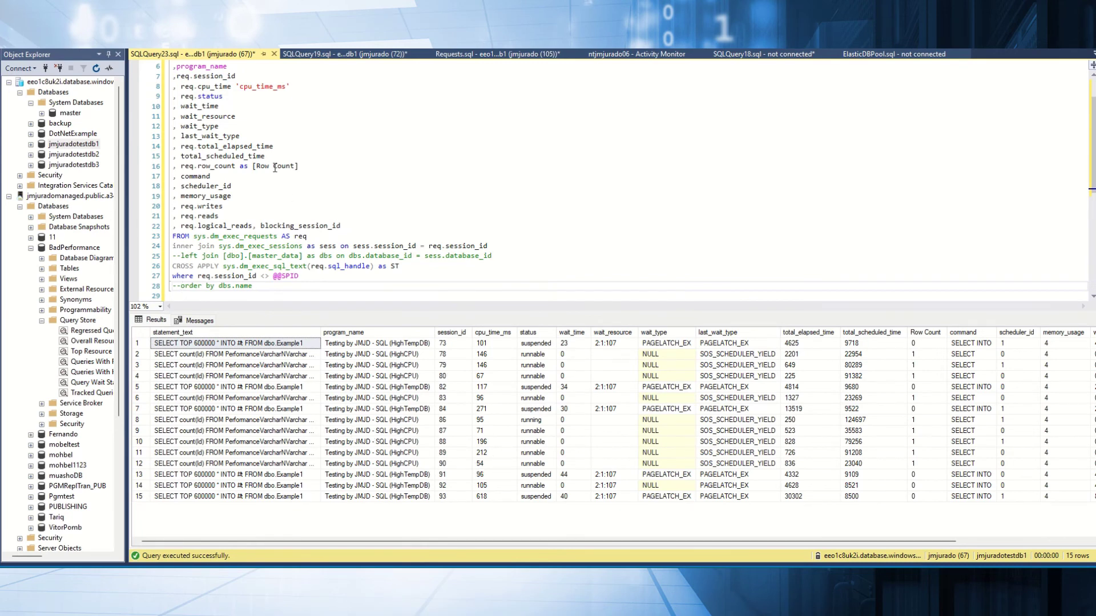
- Add a req.database_id column below the commented dbs.name line and rerun the query
{"action": "scroll", "coordinate": [274, 167], "scroll_direction": "up", "scroll_amount": 2}
{"action": "left_click", "coordinate": [226, 107]}
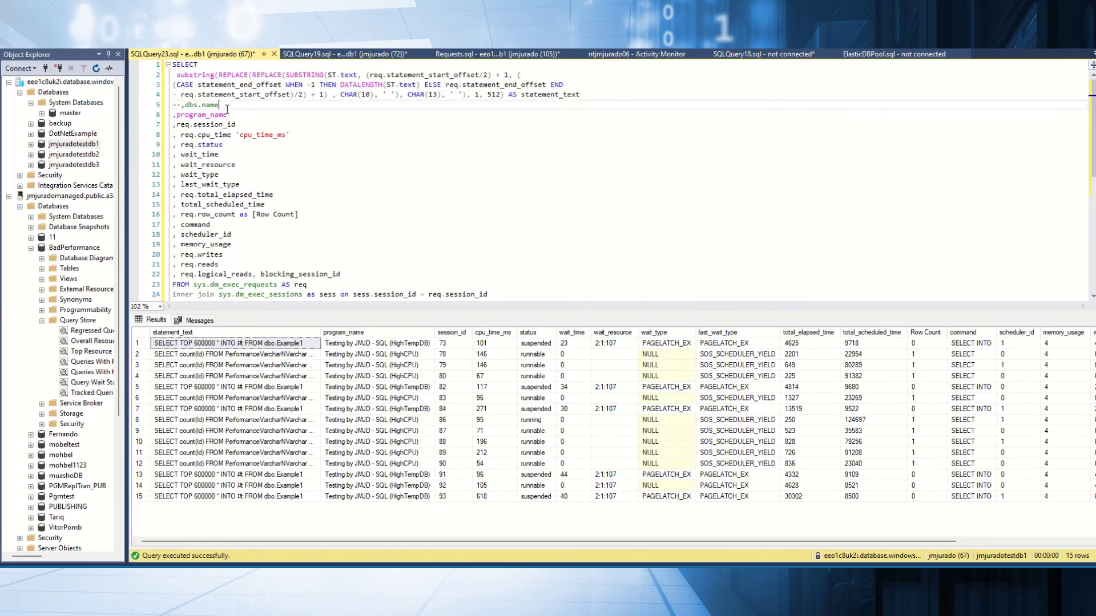
{"action": "key", "text": "Return"}
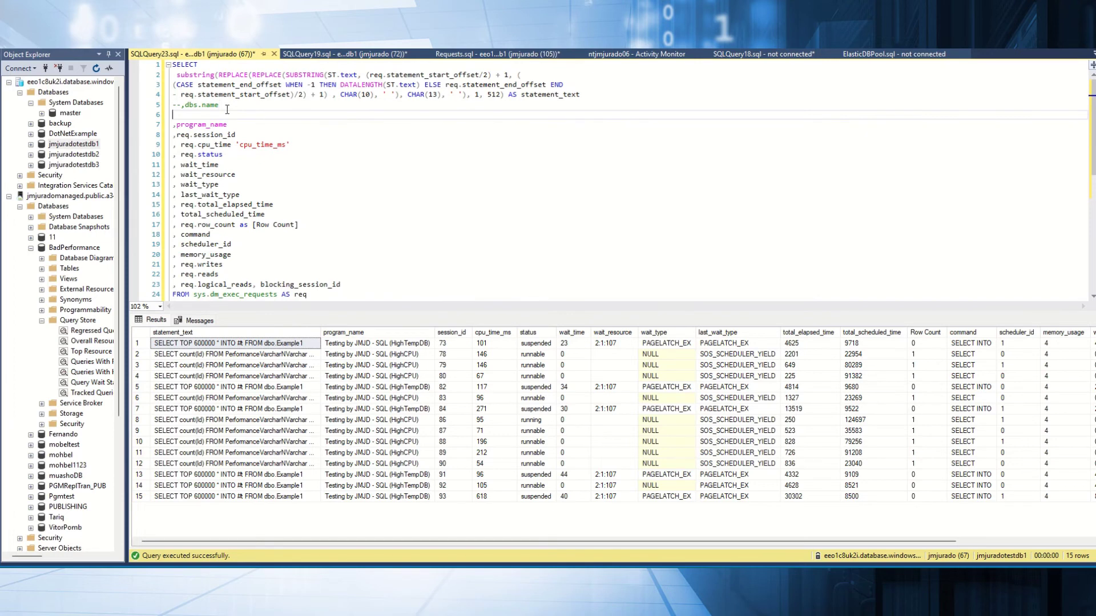
{"action": "type", "text": "req.d"}
{"action": "key", "text": "Tab"}
{"action": "key", "text": "Home"}
{"action": "type", "text": ","}
{"action": "key", "text": "F5"}
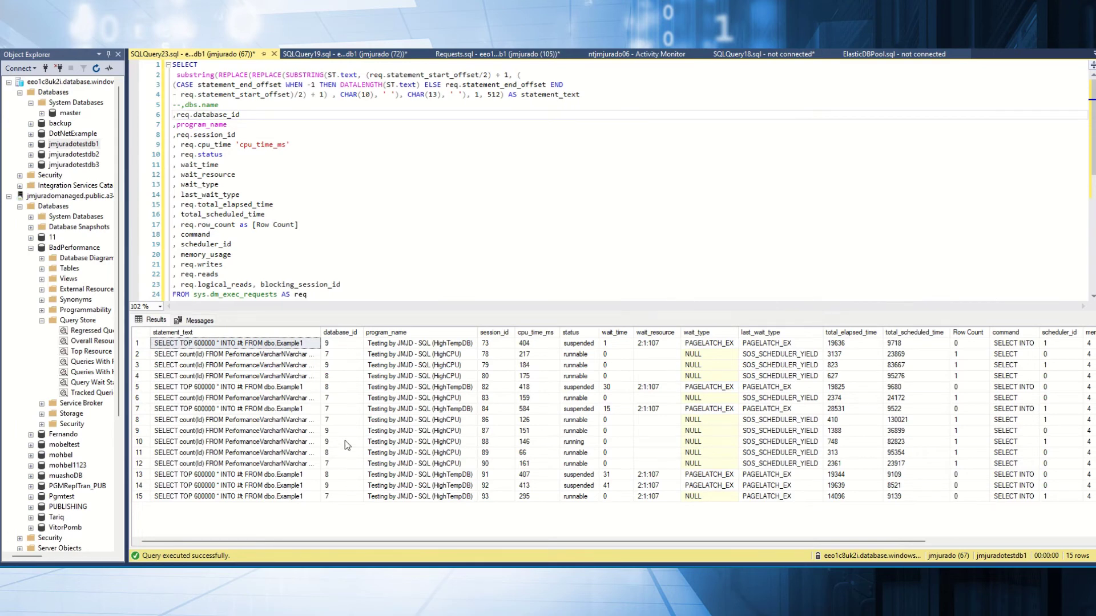
- Uncomment the left join to [dbo].[master_data] in the active requests query
{"action": "scroll", "coordinate": [370, 207], "scroll_direction": "down", "scroll_amount": 3}
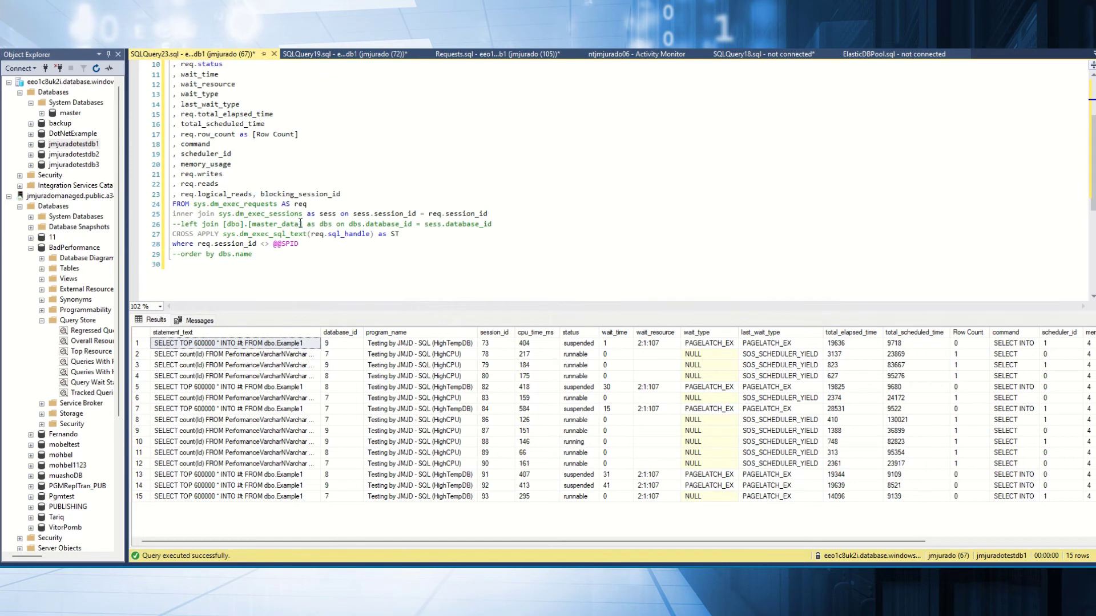
{"action": "left_click_drag", "start_coordinate": [299, 225], "coordinate": [252, 225]}
{"action": "key", "text": "ctrl+k"}
{"action": "key", "text": "ctrl+u"}
{"action": "key", "text": "Down"}
{"action": "key", "text": "Down"}
{"action": "key", "text": "Down"}
{"action": "key", "text": "Home"}
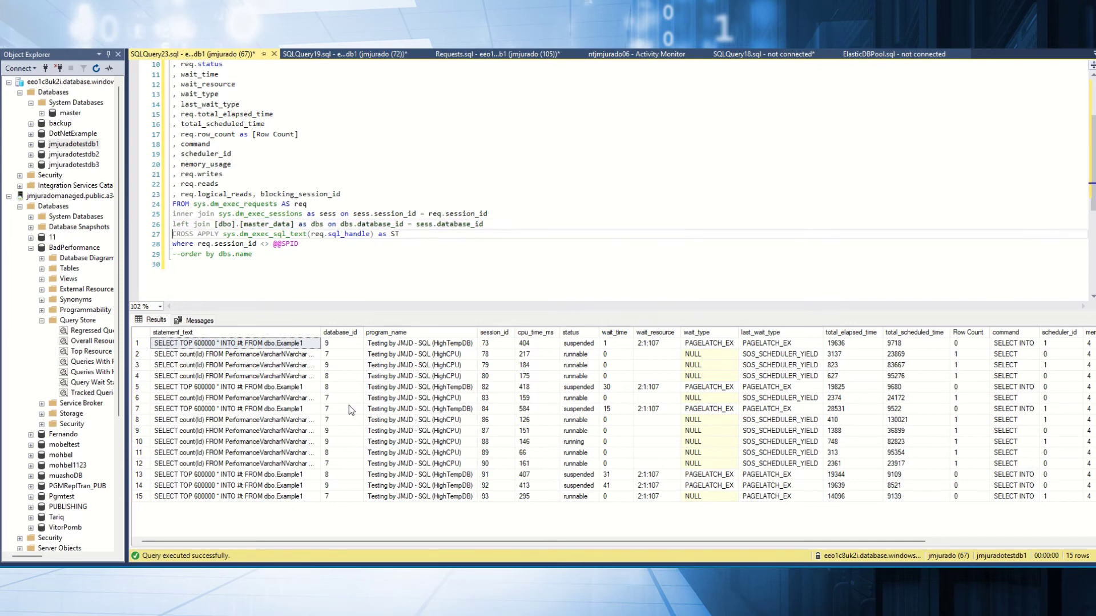
- Uncomment the dbs.name column in the select list and rerun the active requests query
{"action": "key", "text": "ctrl+Home"}
{"action": "key", "text": "Down"}
{"action": "key", "text": "Down"}
{"action": "key", "text": "Down"}
{"action": "key", "text": "Down"}
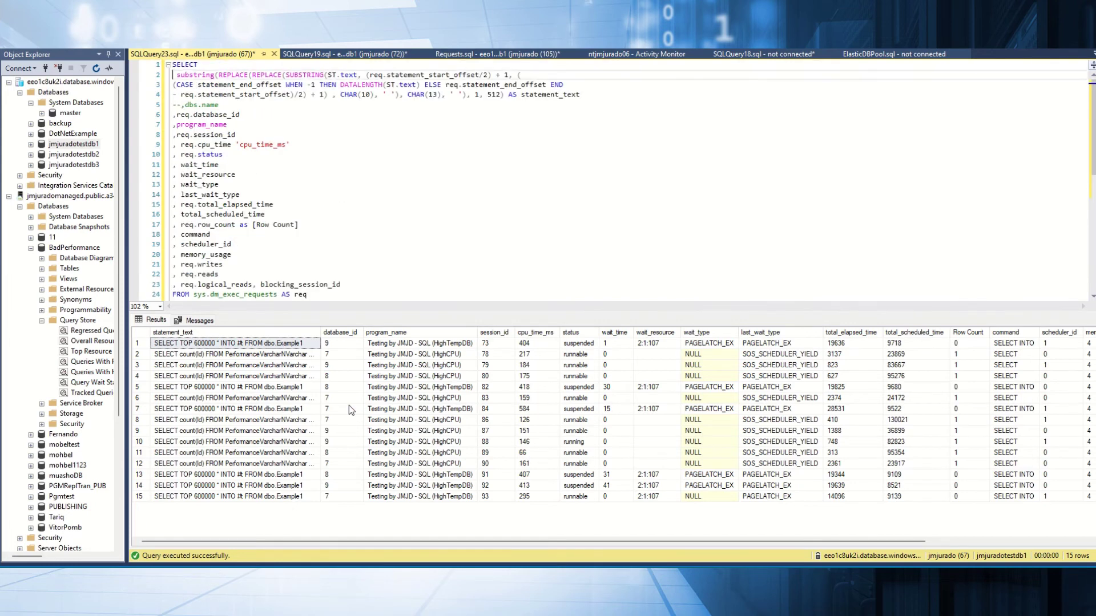
{"action": "key", "text": "ctrl+k"}
{"action": "key", "text": "ctrl+u"}
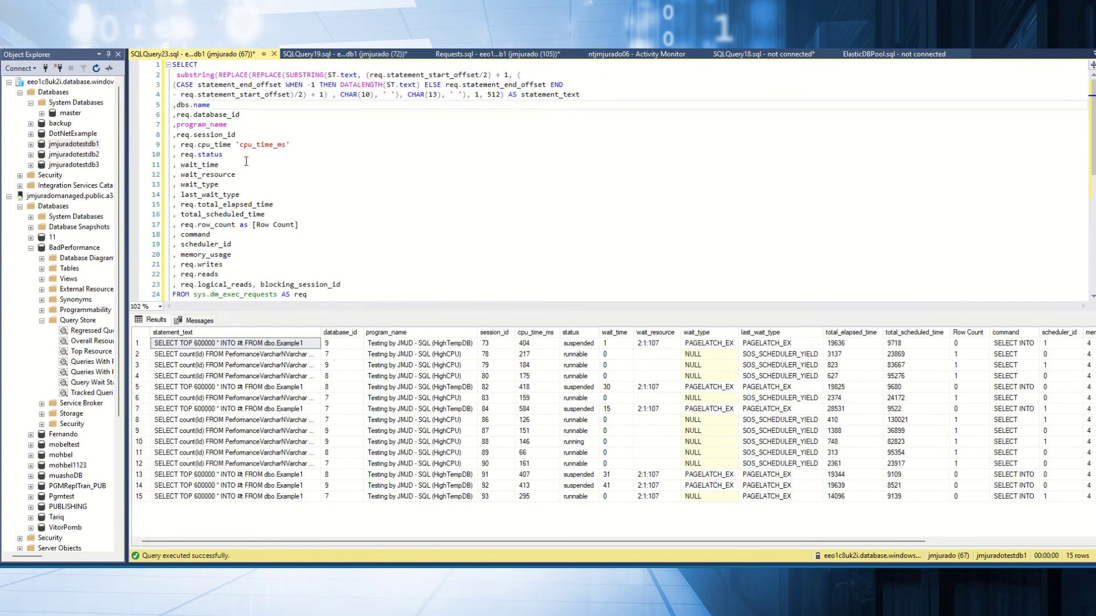
{"action": "key", "text": "F5"}
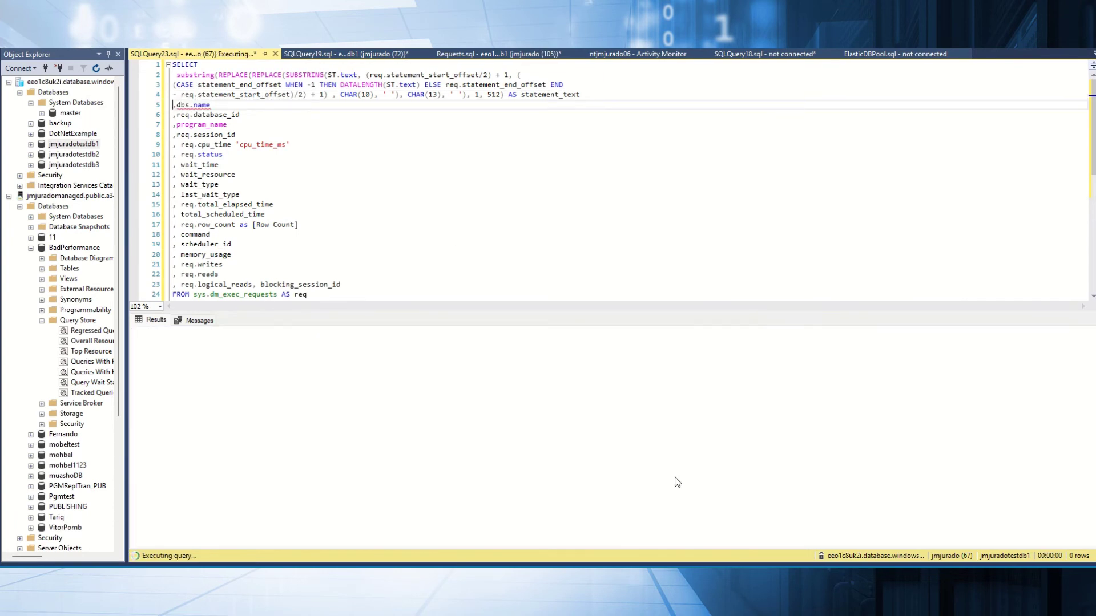